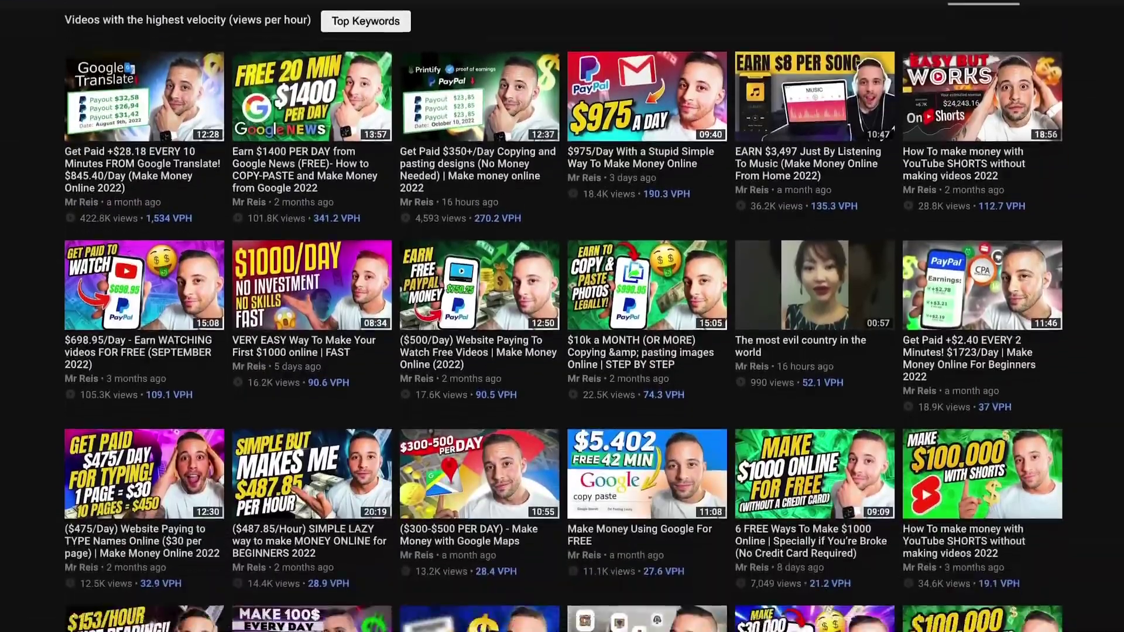
# Look through the channel's videos ranked by views per hour
pyautogui.scroll(-3, 562, 316)
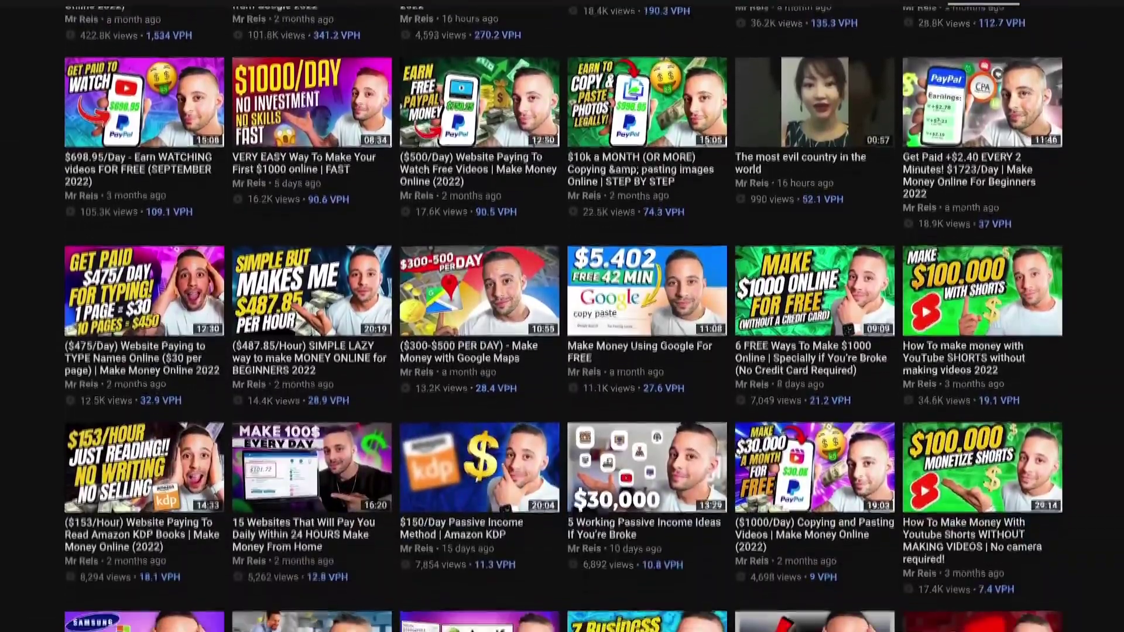
pyautogui.scroll(-3, 562, 316)
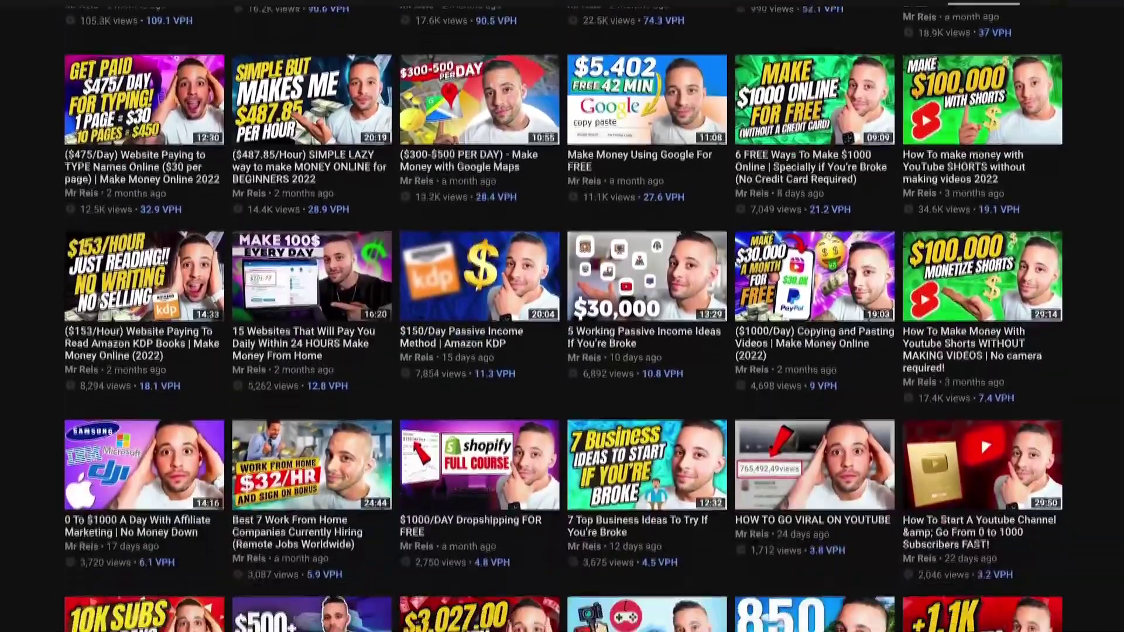
pyautogui.scroll(-3, 562, 316)
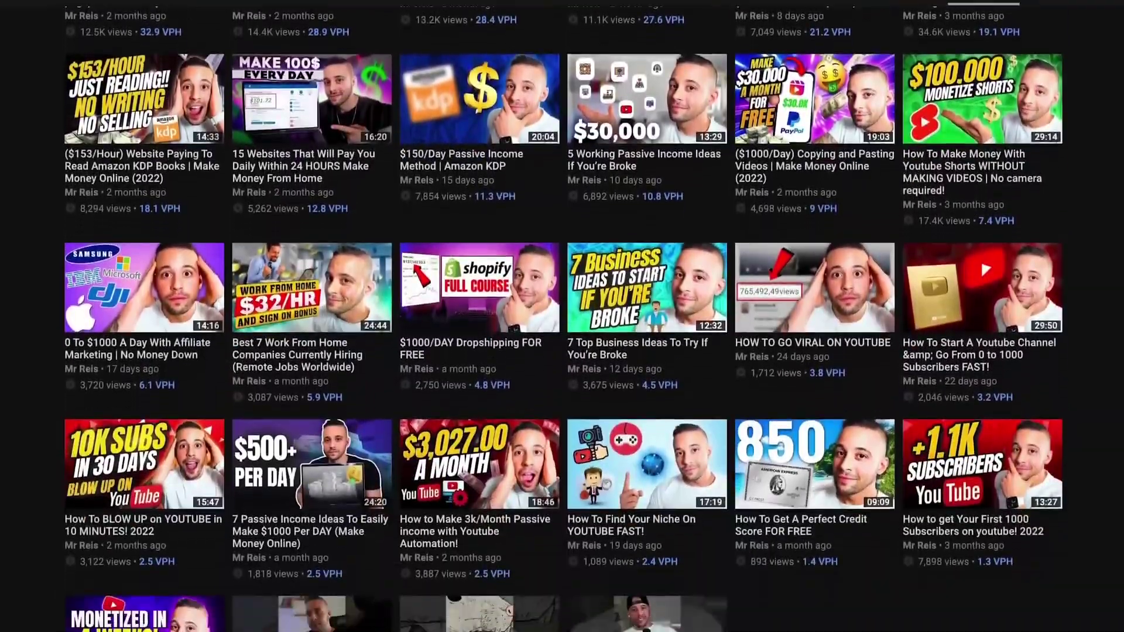
pyautogui.scroll(-2, 562, 316)
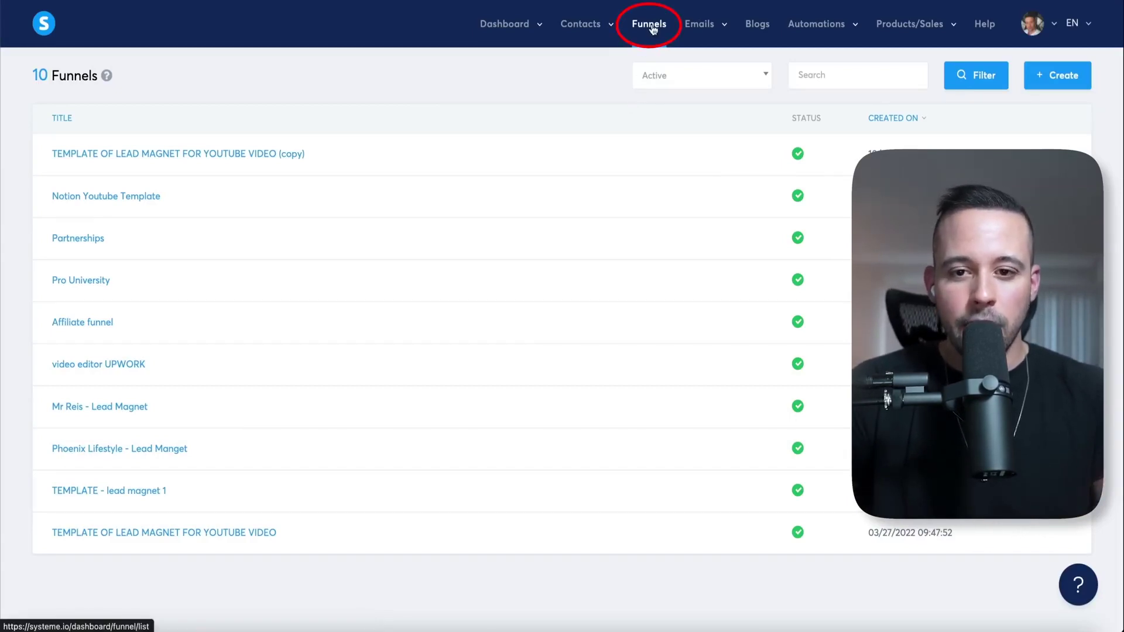
# Open the Lead Page of the funnel "TEMPLATE OF LEAD MAGNET FOR YOUTUBE VIDEO (copy)" for editing and delete its Email form input
pyautogui.click(183, 164)
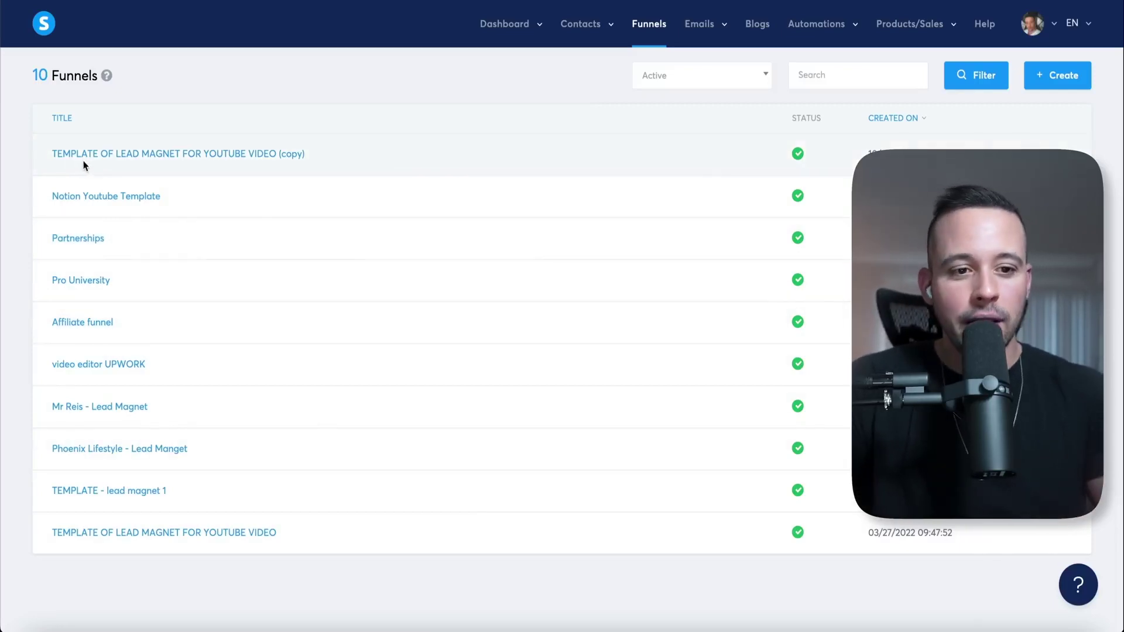
pyautogui.click(193, 154)
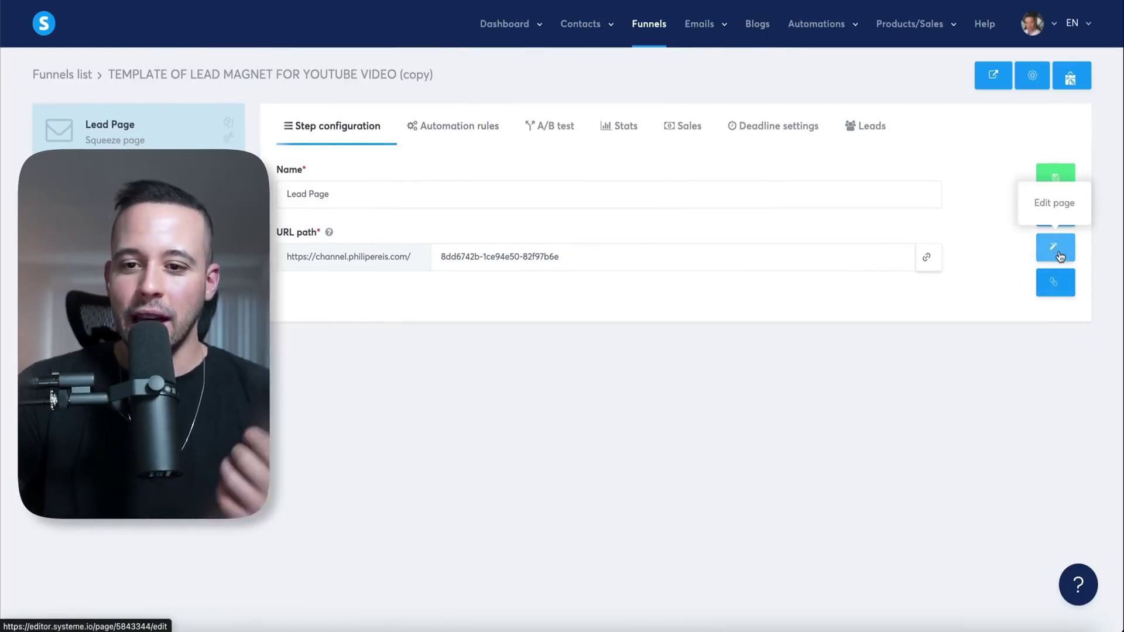
pyautogui.click(1055, 247)
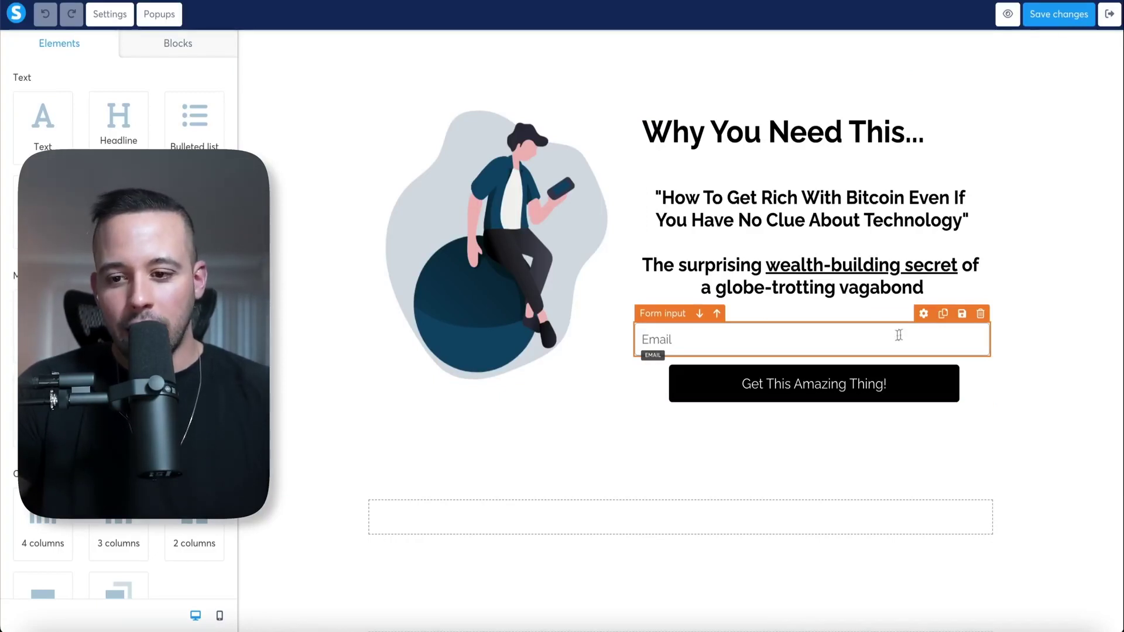
pyautogui.click(981, 315)
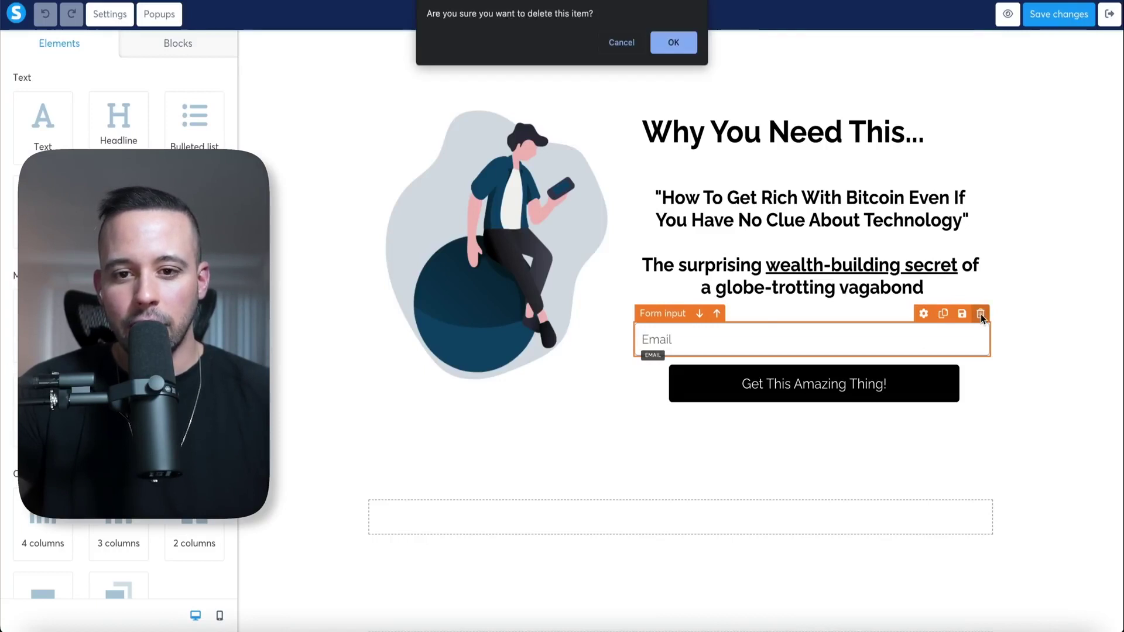
pyautogui.click(673, 43)
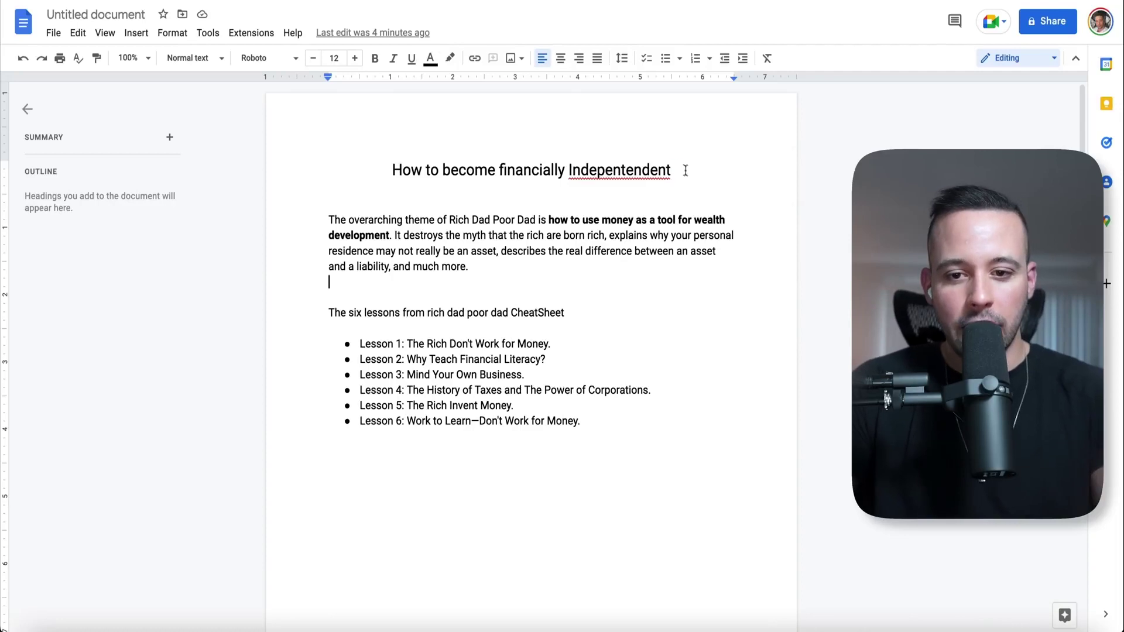
# Replace the page headline with the document's title "How to become financially Indepentendent" and reduce its font size to about 41
pyautogui.moveTo(685, 170); pyautogui.dragTo(398, 171)
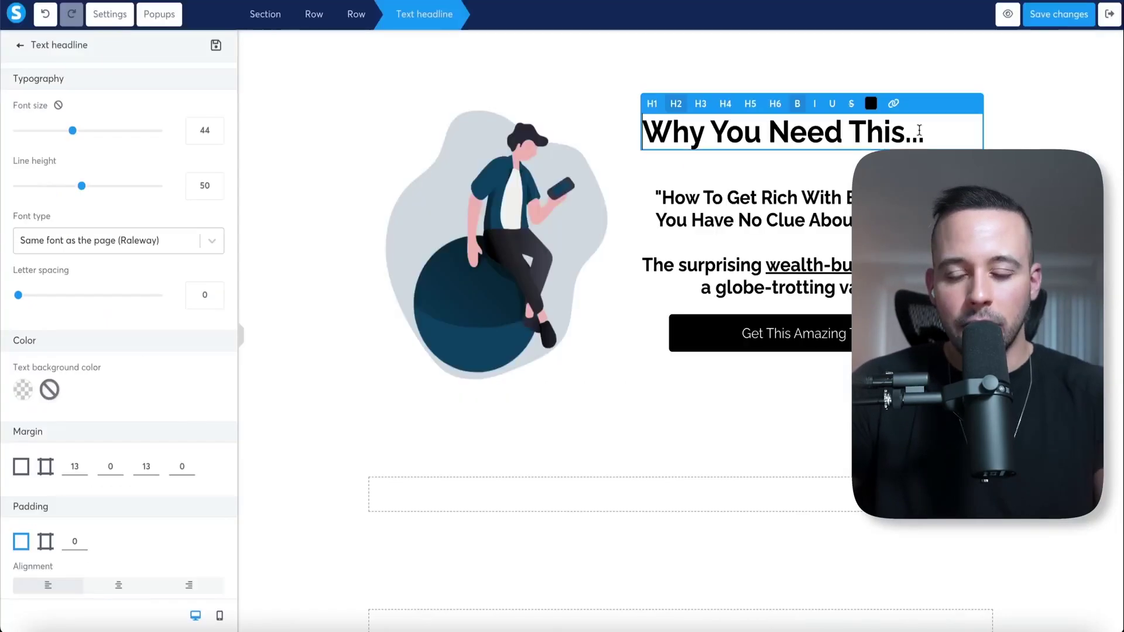
pyautogui.write('How to become financially Independentendent')
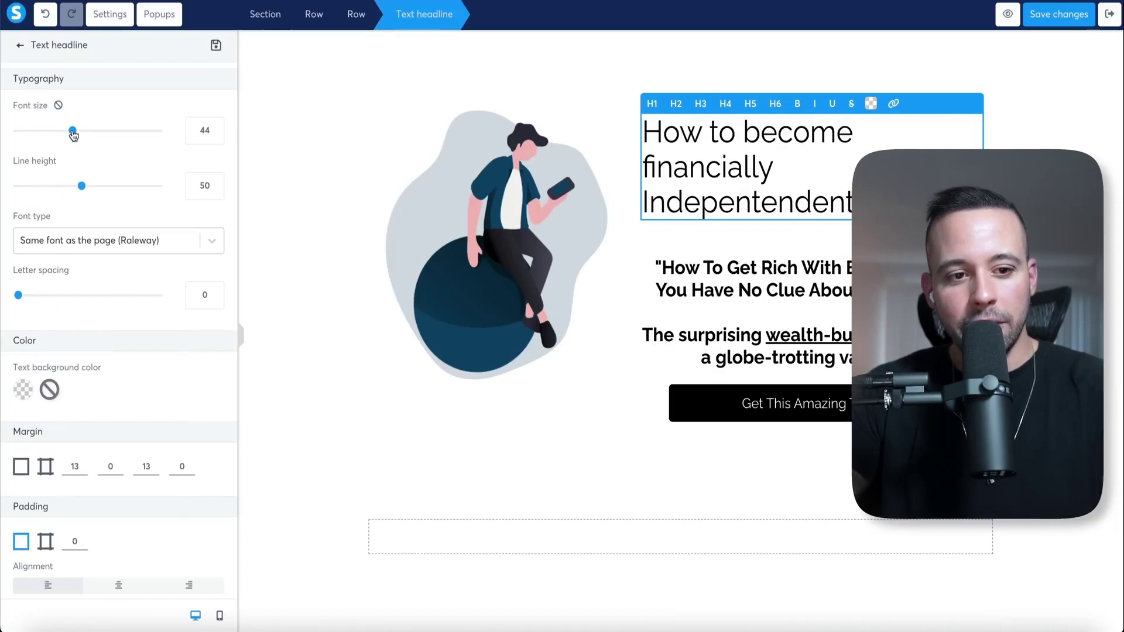
pyautogui.moveTo(72, 131); pyautogui.dragTo(67, 131)
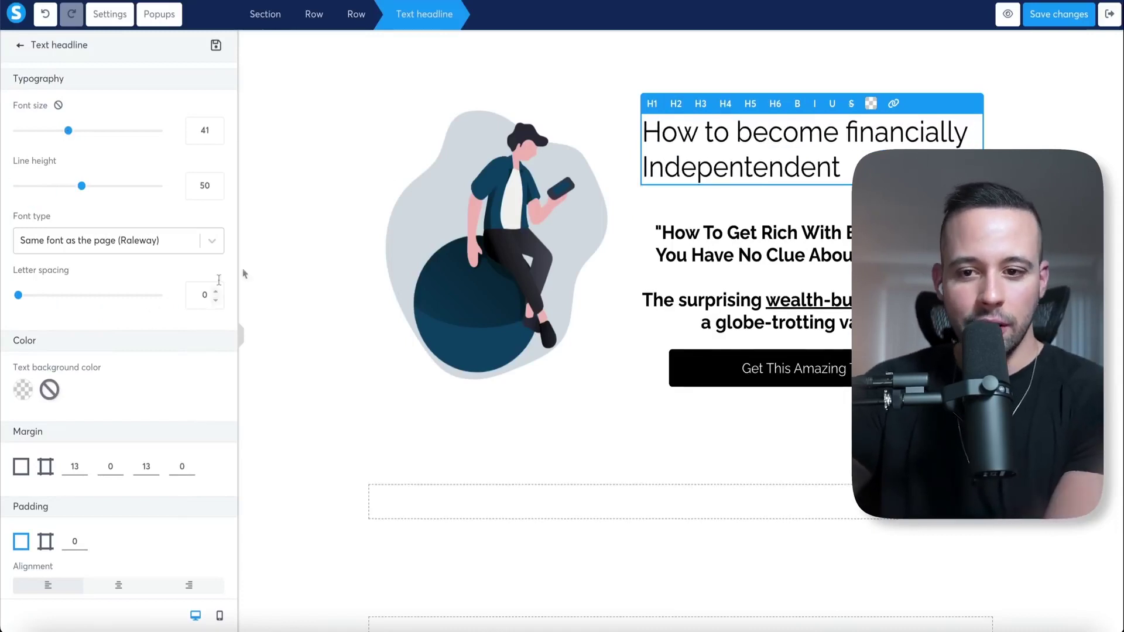
pyautogui.press('Escape')
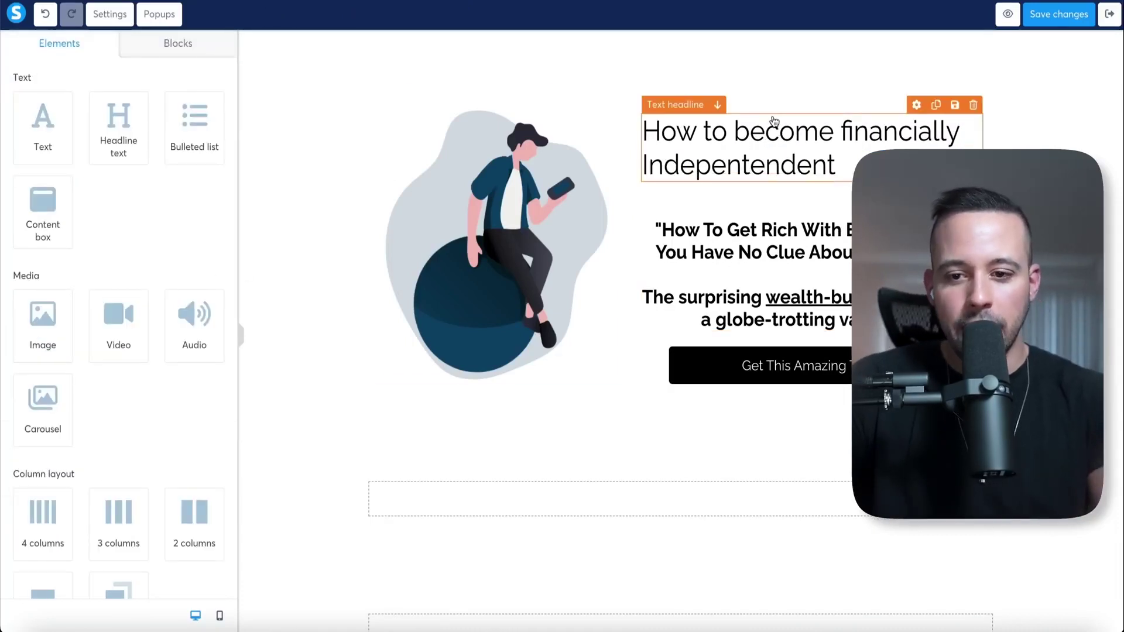
# Replace the body text below the headline with the document's paragraph on the overarching theme of Rich Dad Poor Dad
pyautogui.click(790, 265)
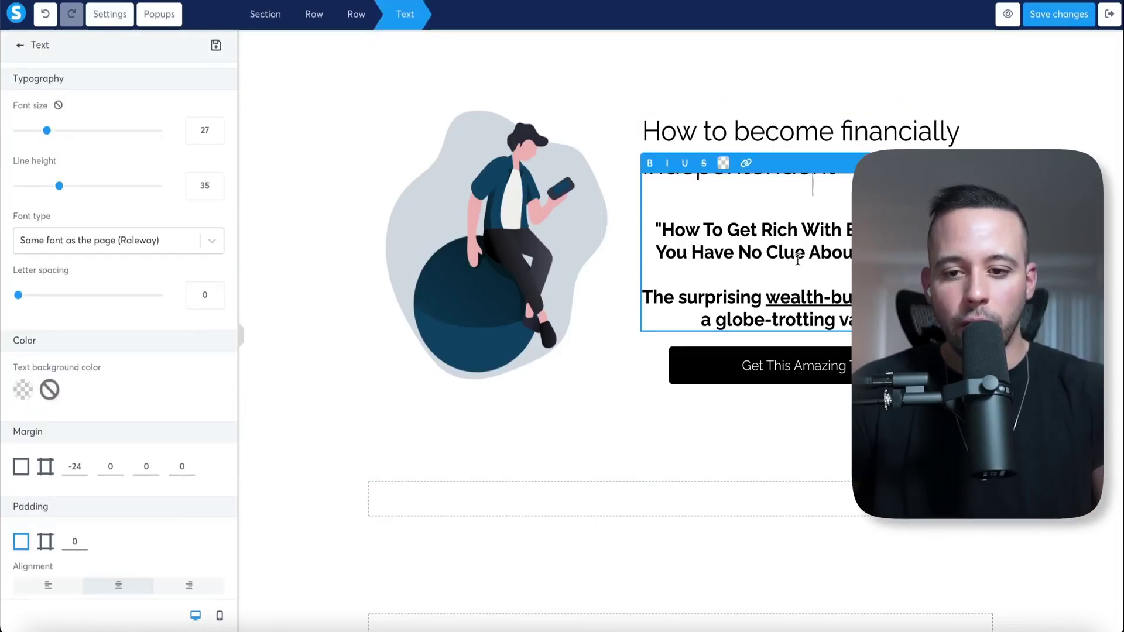
pyautogui.hotkey('ctrl', 'a')
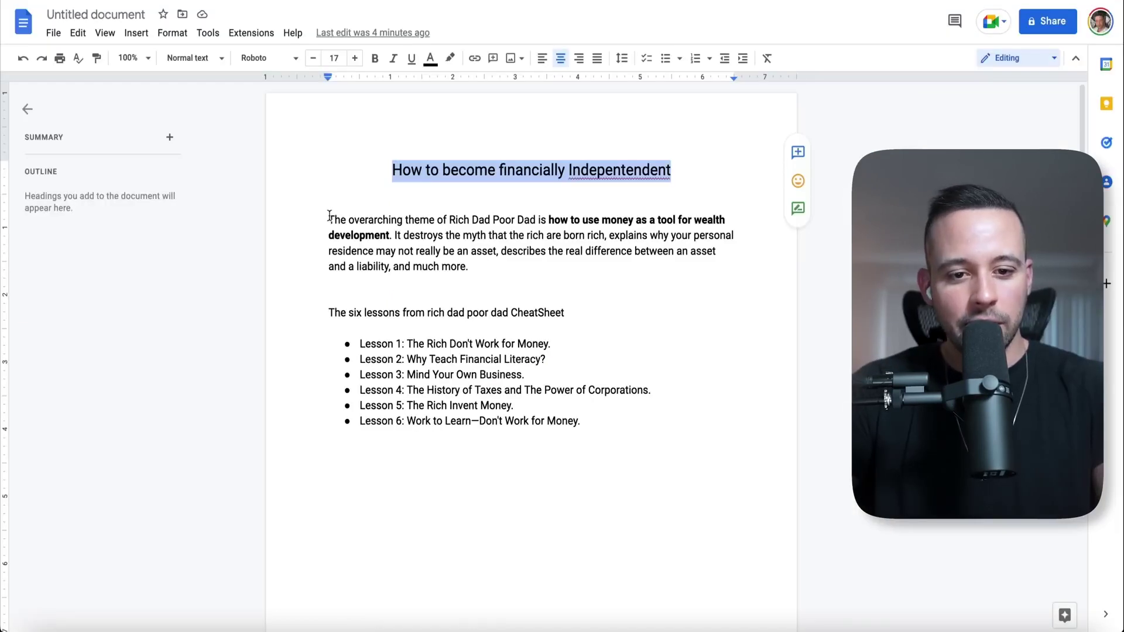
pyautogui.moveTo(329, 216); pyautogui.dragTo(468, 266)
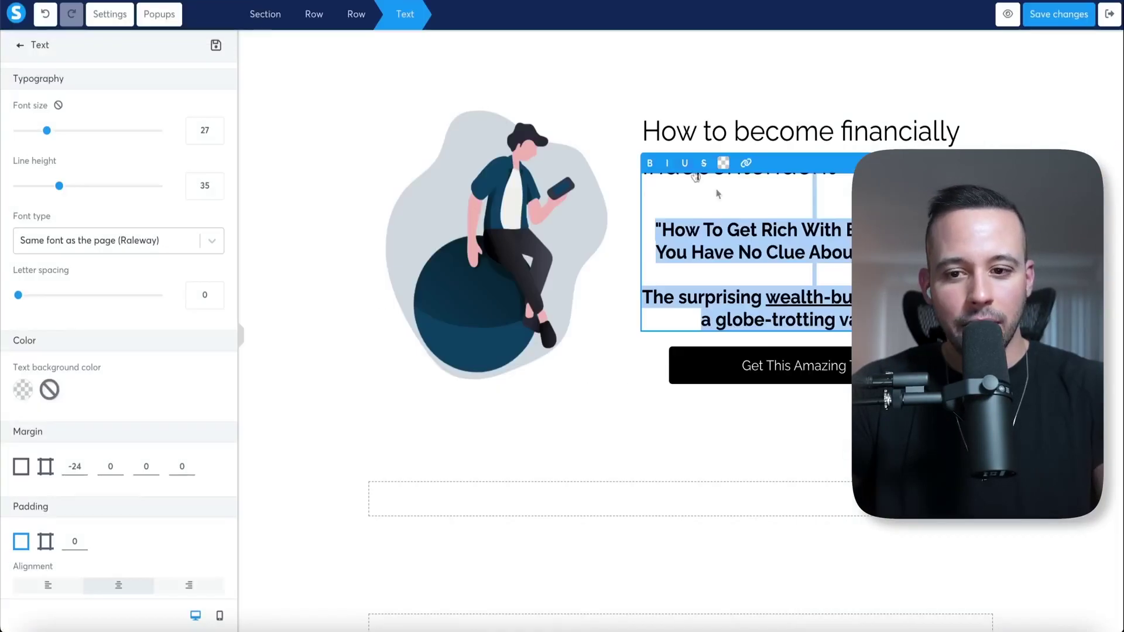
pyautogui.write('The overarching theme of Rich Dad Poor Dad is how to use money as a tool for wealth development. It destroys the myth that the rich are born rich, explains why your personal residence may not really be an asset, describes the real difference between an asset and a liability, and much more.')
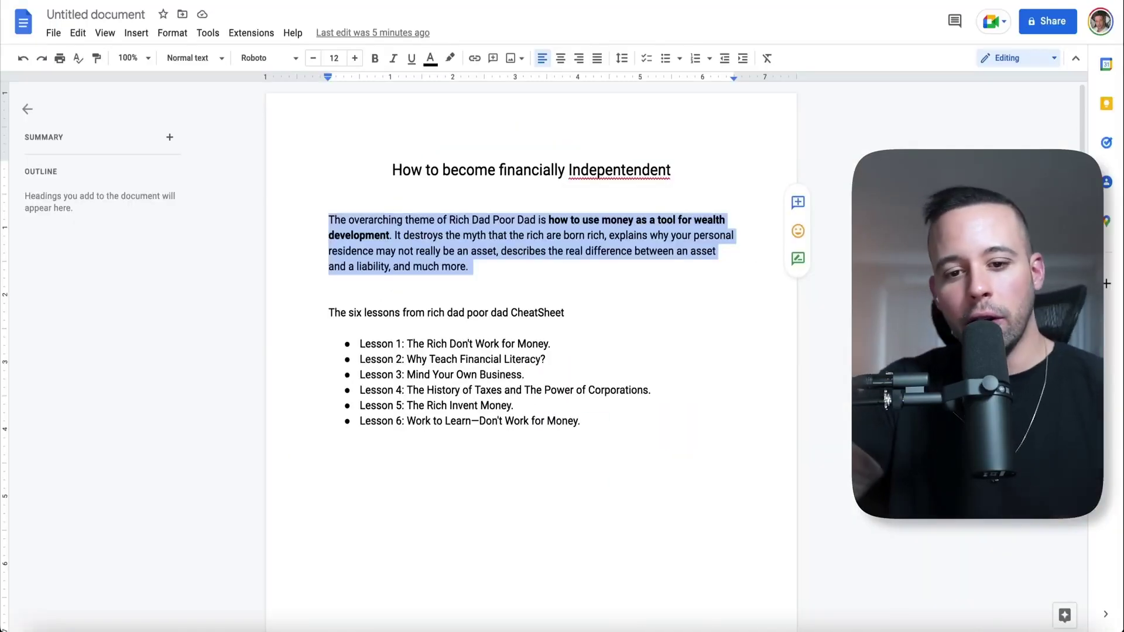
# Replace the body text below the headline with the document's six lessons from the rich dad poor dad CheatSheet
pyautogui.moveTo(593, 420); pyautogui.dragTo(297, 314)
pyautogui.press('BackSpace')
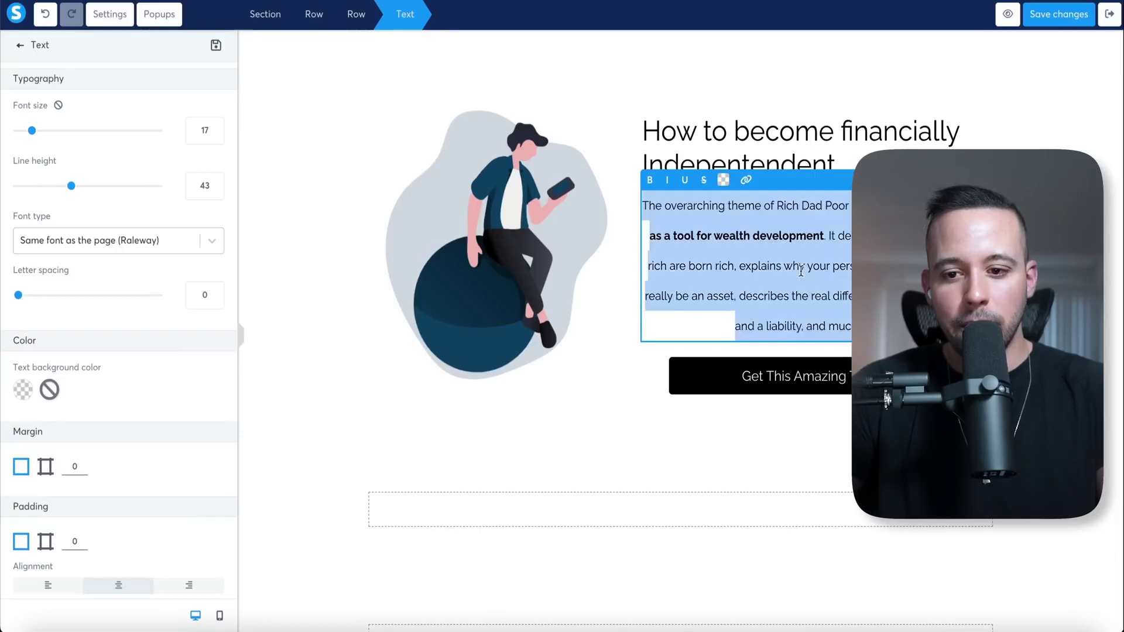
pyautogui.hotkey('ctrl', 'a')
pyautogui.hotkey('ctrl', 'v')
pyautogui.press('Escape')
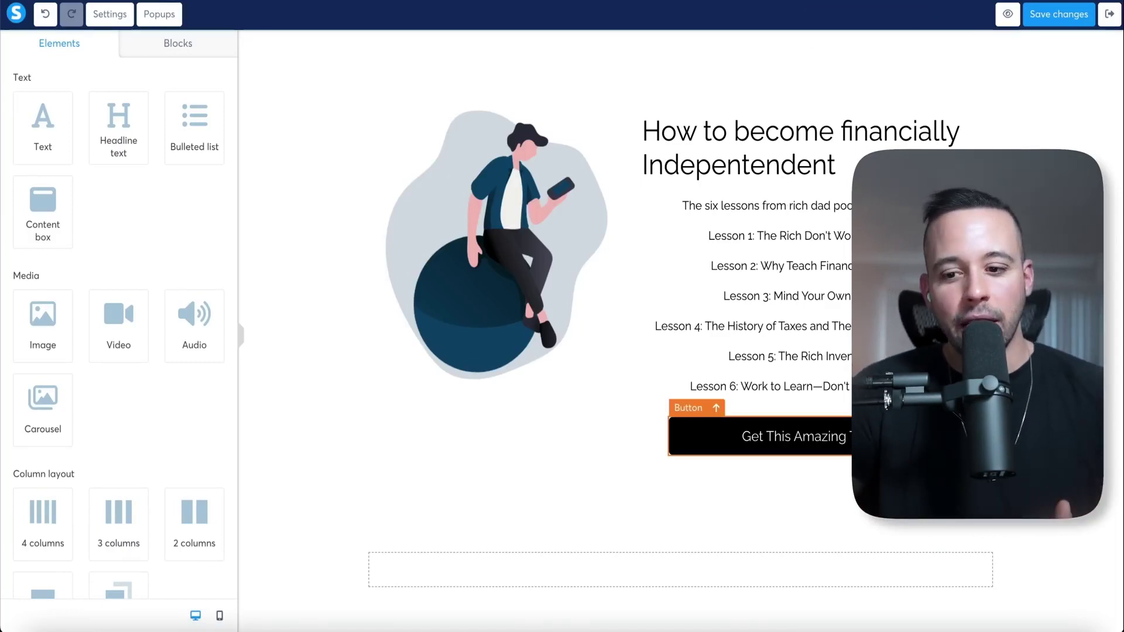
# Change the black button's text to "Get This Amazing Thing FOR FREE!"
pyautogui.click(849, 448)
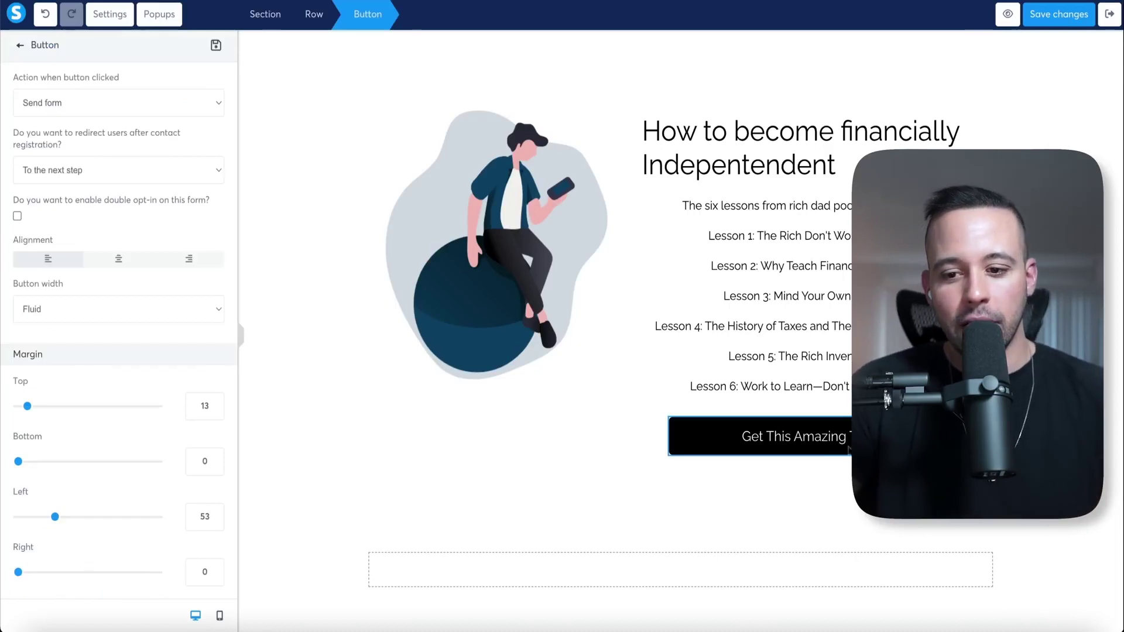
pyautogui.press('Escape')
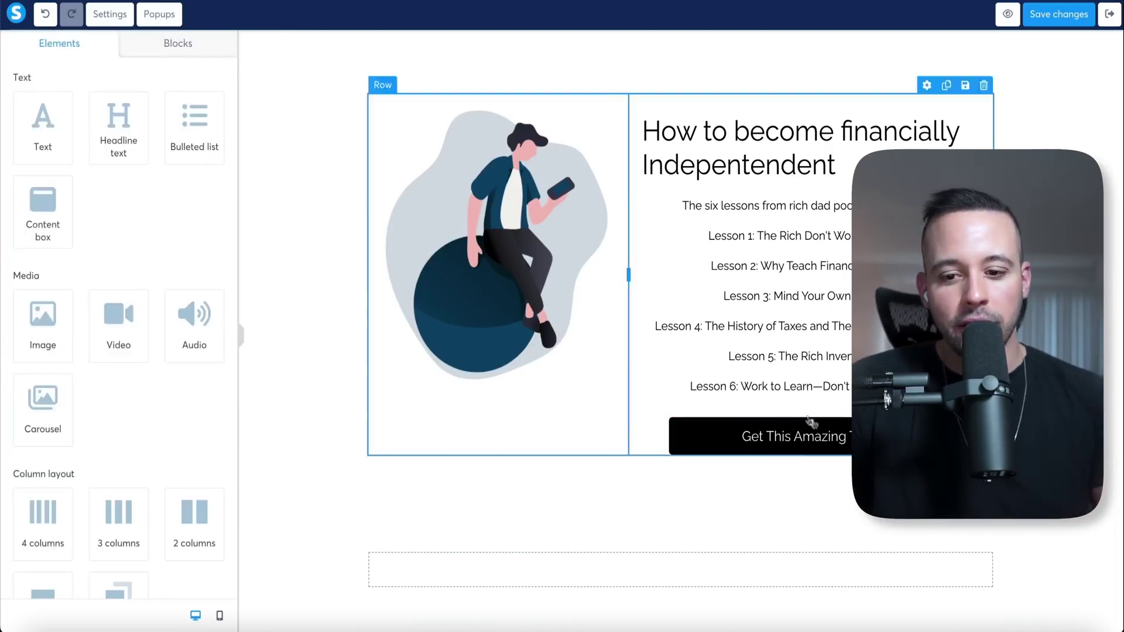
pyautogui.click(829, 443)
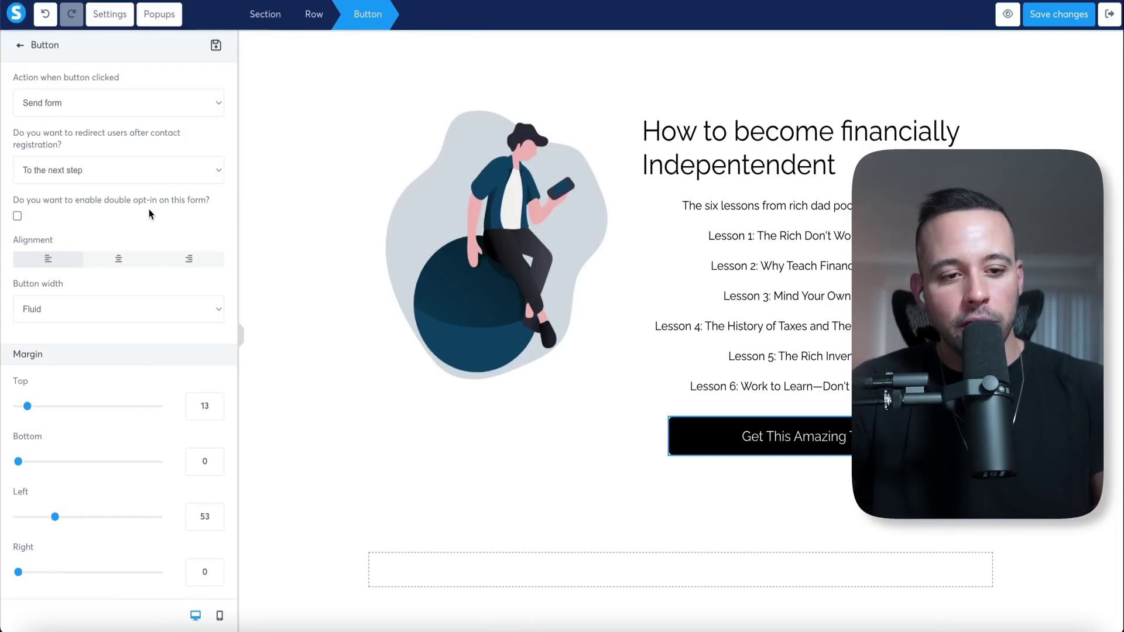
pyautogui.scroll(-6, 149, 209)
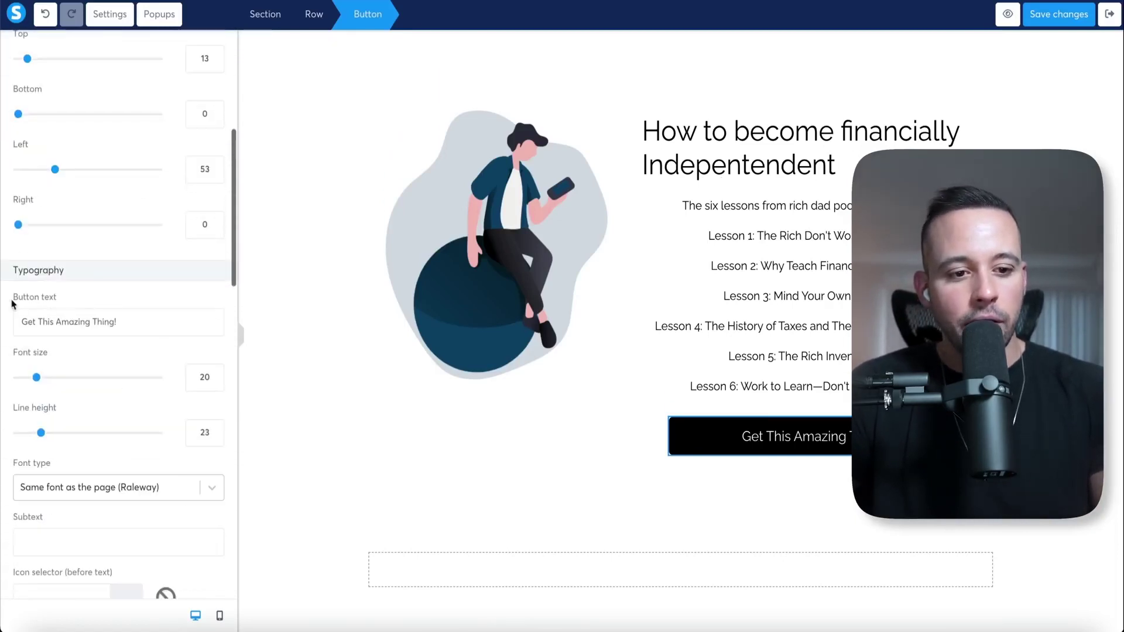
pyautogui.moveTo(22, 321); pyautogui.dragTo(131, 318)
pyautogui.click(134, 318)
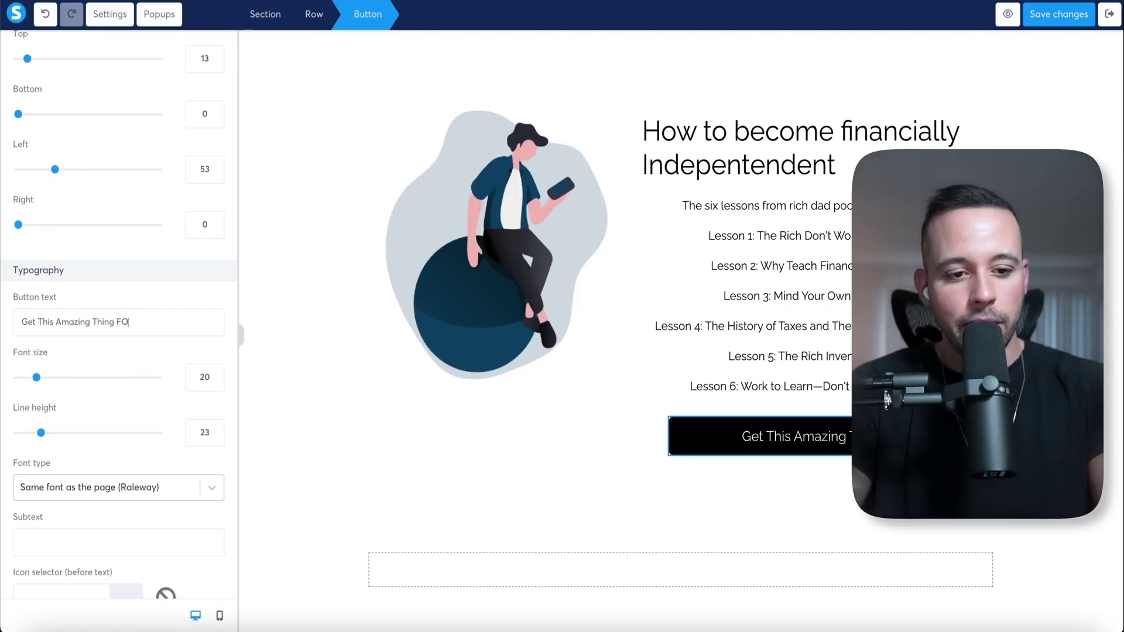
pyautogui.write('for FREE!')
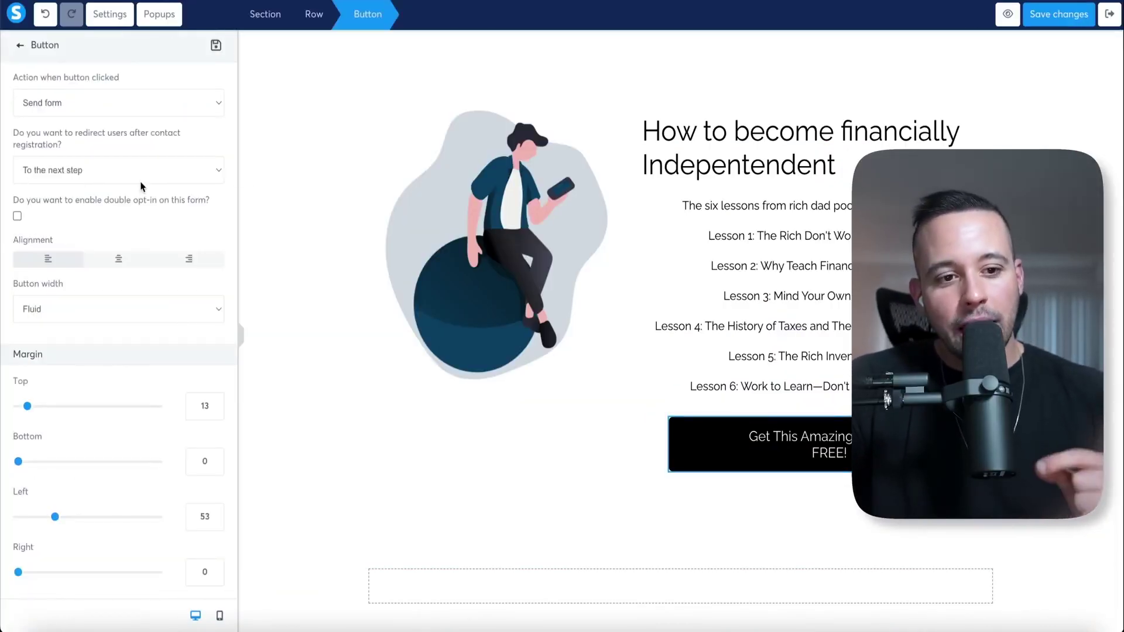
# Set the button to redirect to a custom URL after contact registration and save the page changes
pyautogui.click(115, 180)
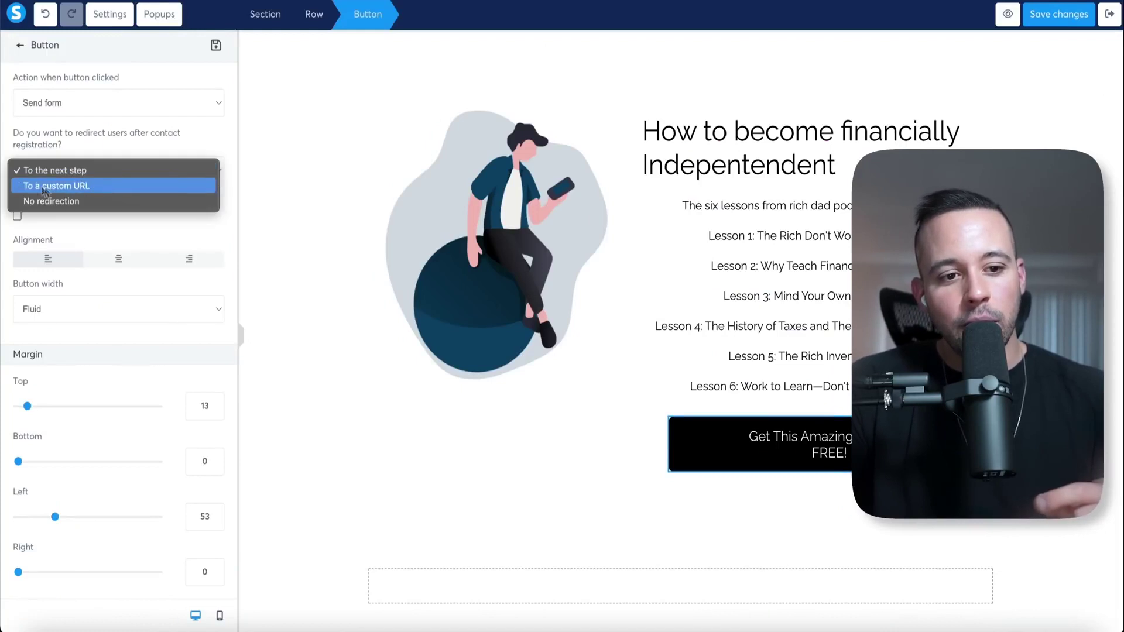
pyautogui.click(78, 186)
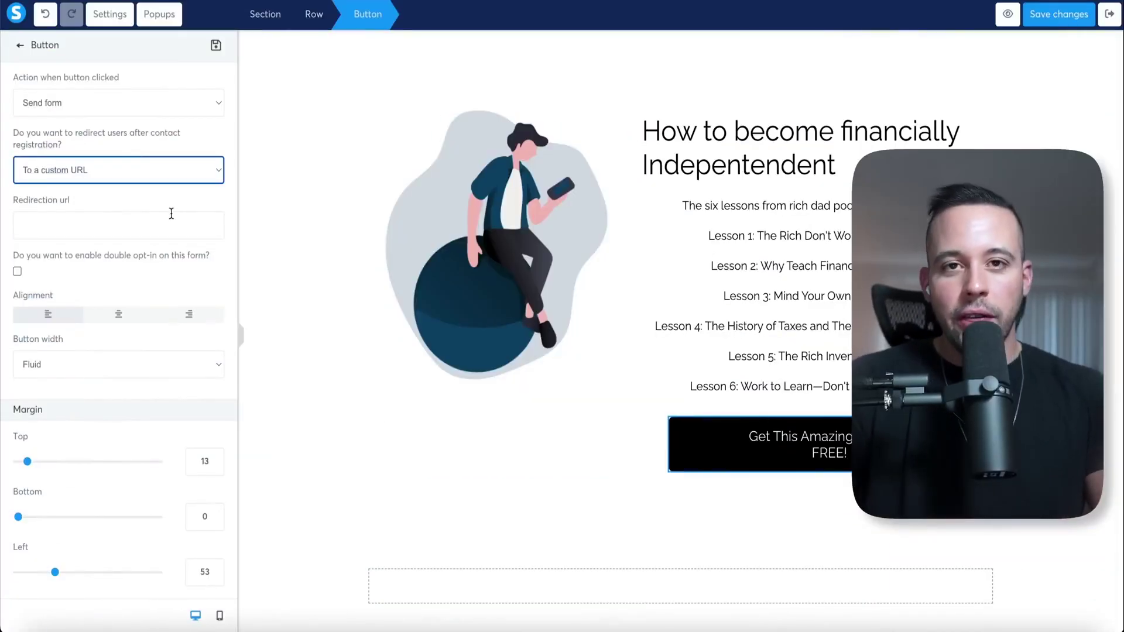
pyautogui.click(1063, 17)
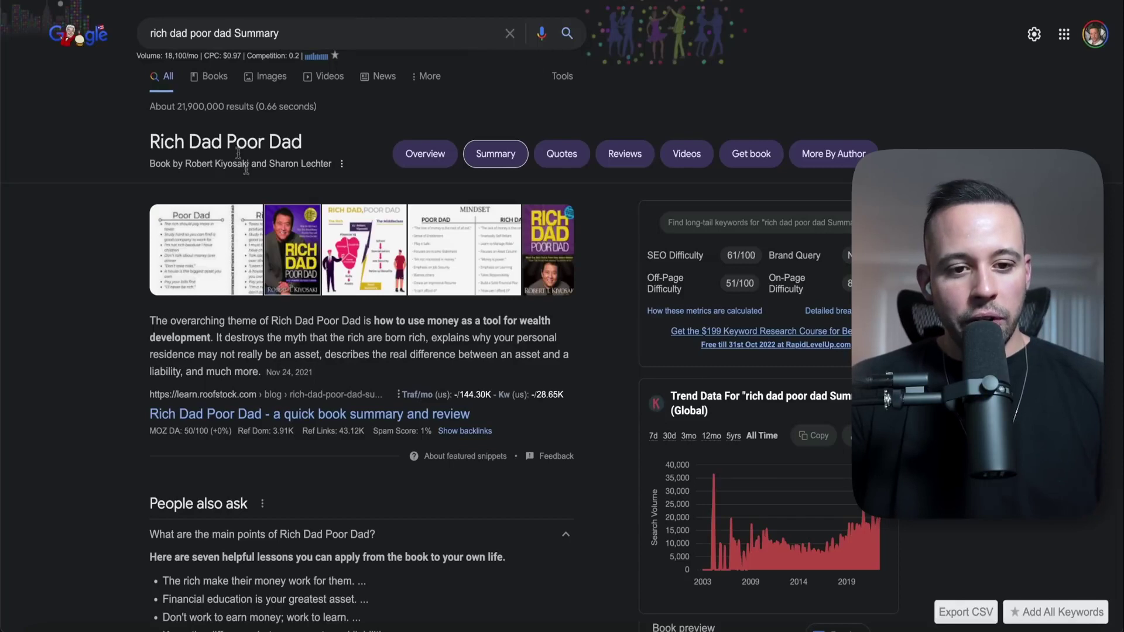
# Download the purple Rich Dad Poor Dad book cover from the Google results as "rich dad poor dad.png"
pyautogui.click(303, 253)
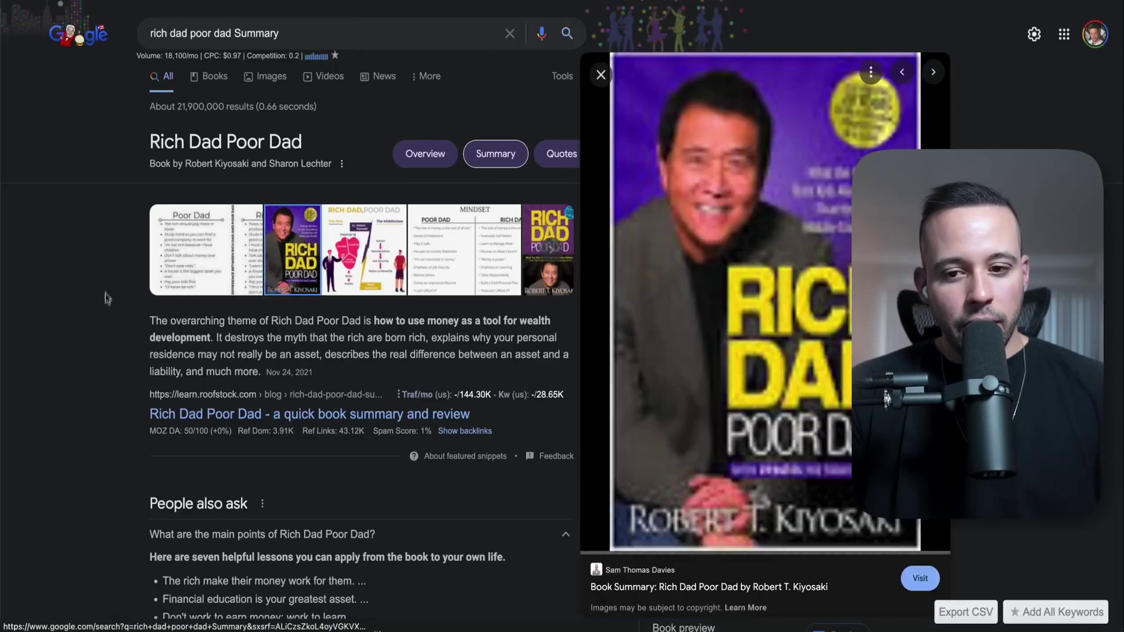
pyautogui.rightClick(756, 227)
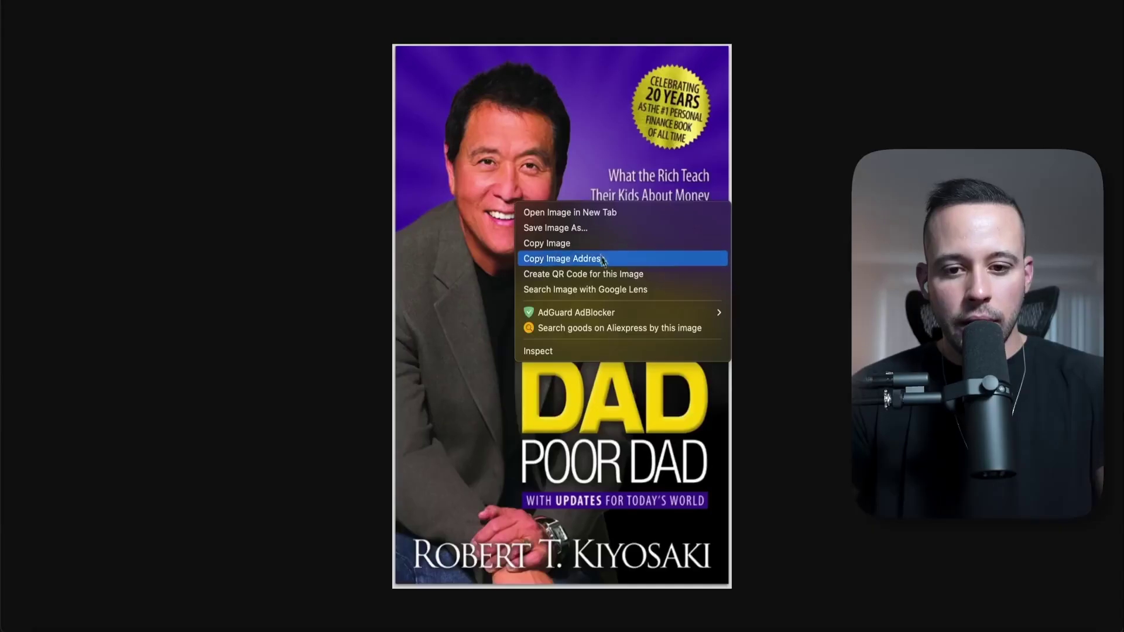
pyautogui.click(602, 155)
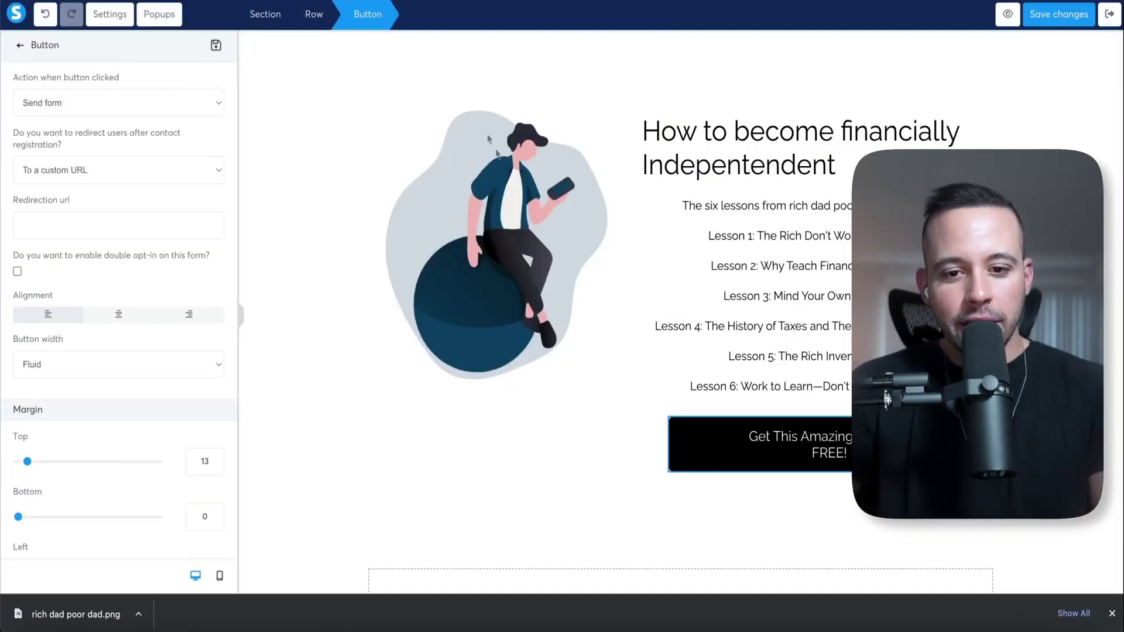
# Replace the illustration beside the headline with the uploaded Rich Dad Poor Dad cover, richdadpoordad.jpeg
pyautogui.click(511, 223)
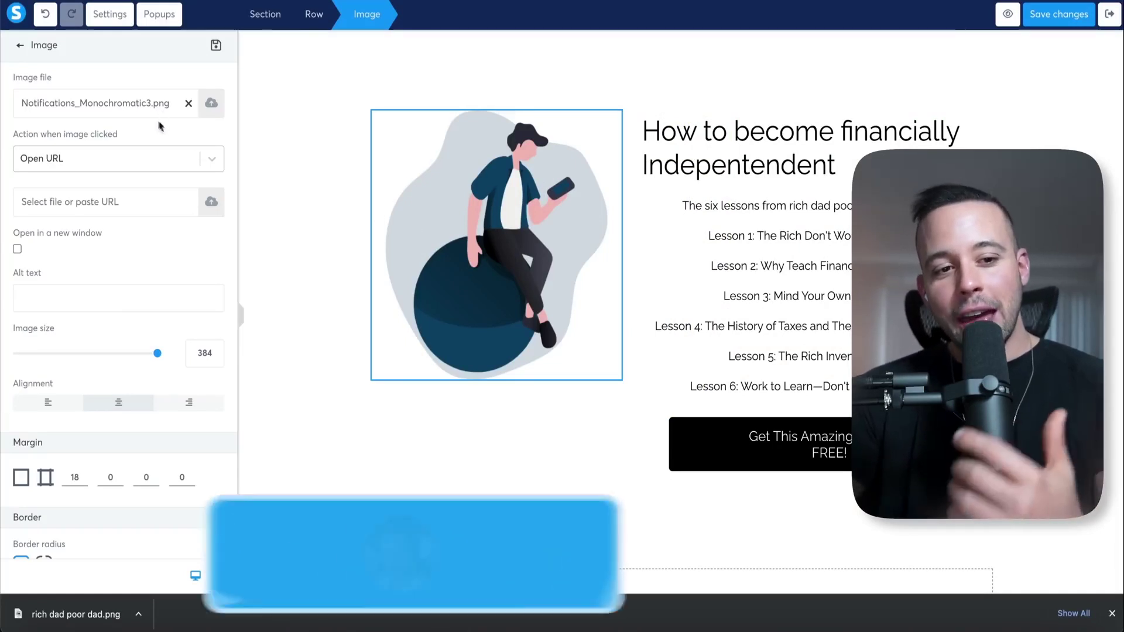
pyautogui.moveTo(14, 81); pyautogui.dragTo(54, 81)
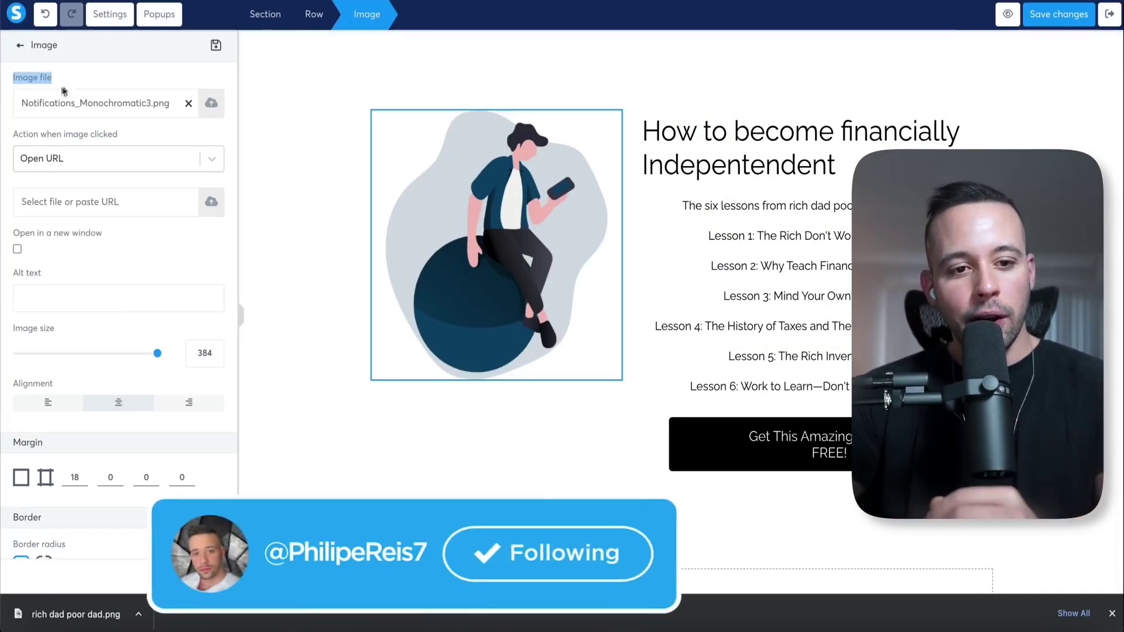
pyautogui.click(189, 104)
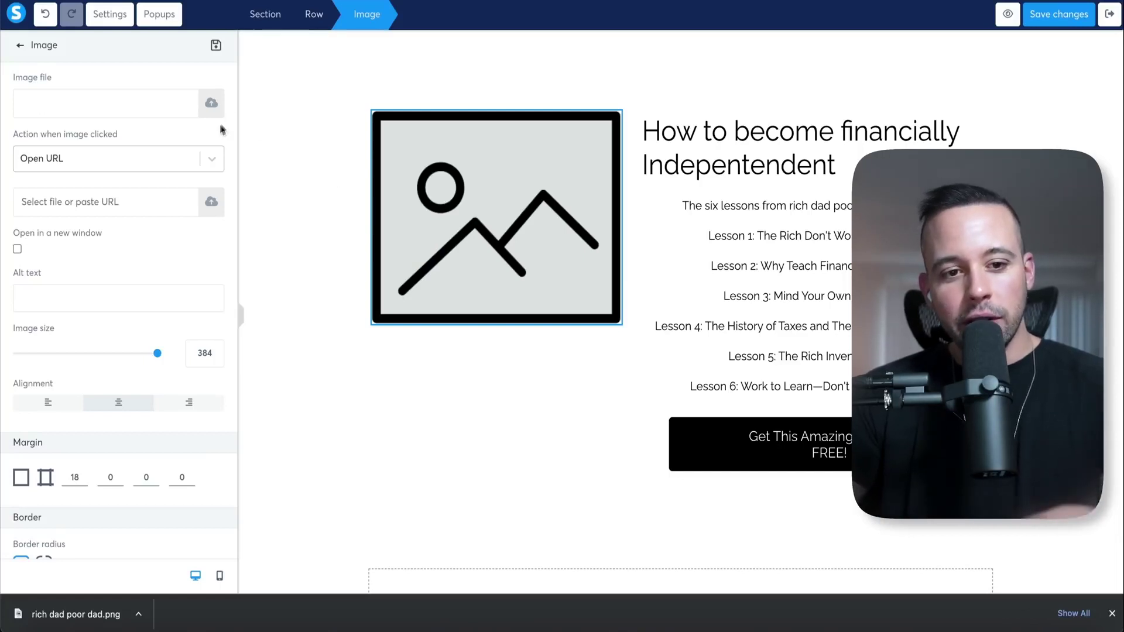
pyautogui.click(212, 104)
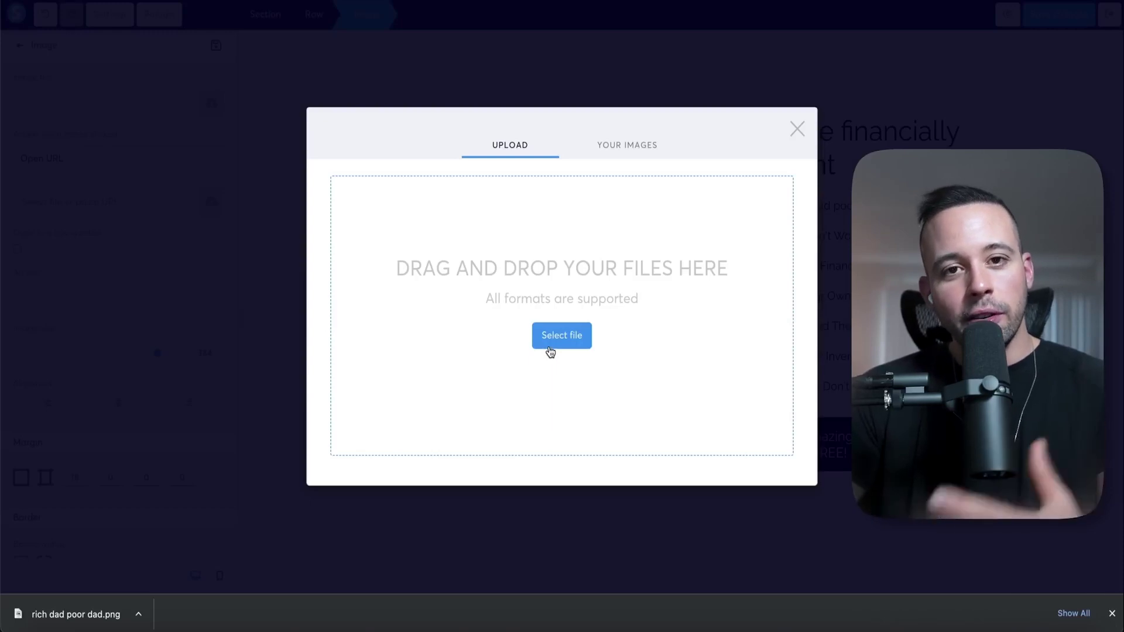
pyautogui.click(553, 338)
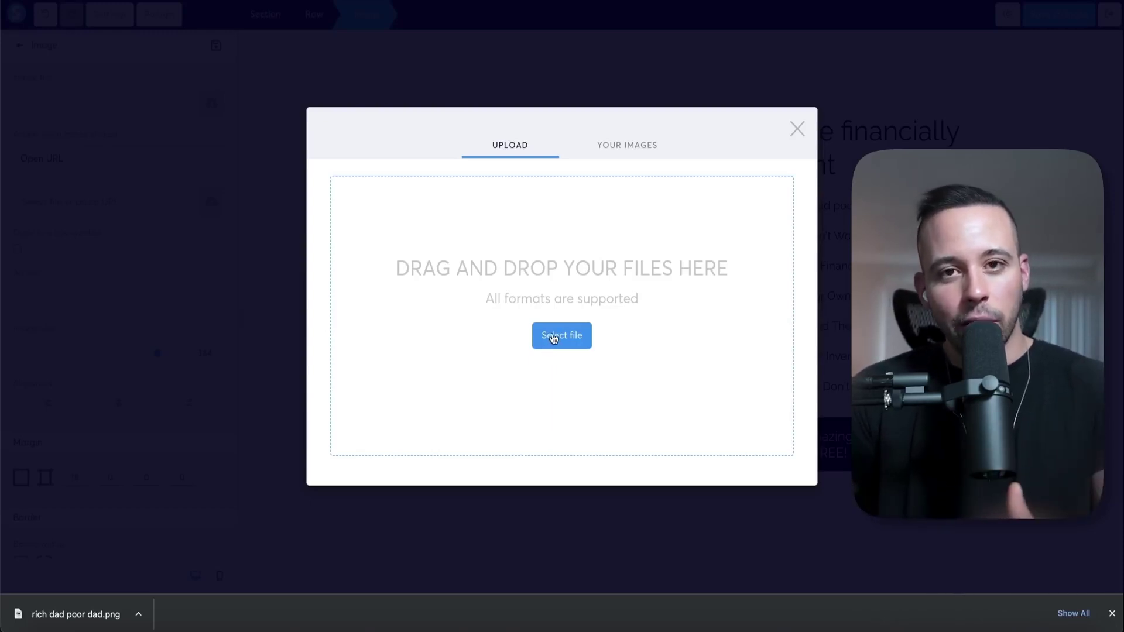
pyautogui.click(790, 428)
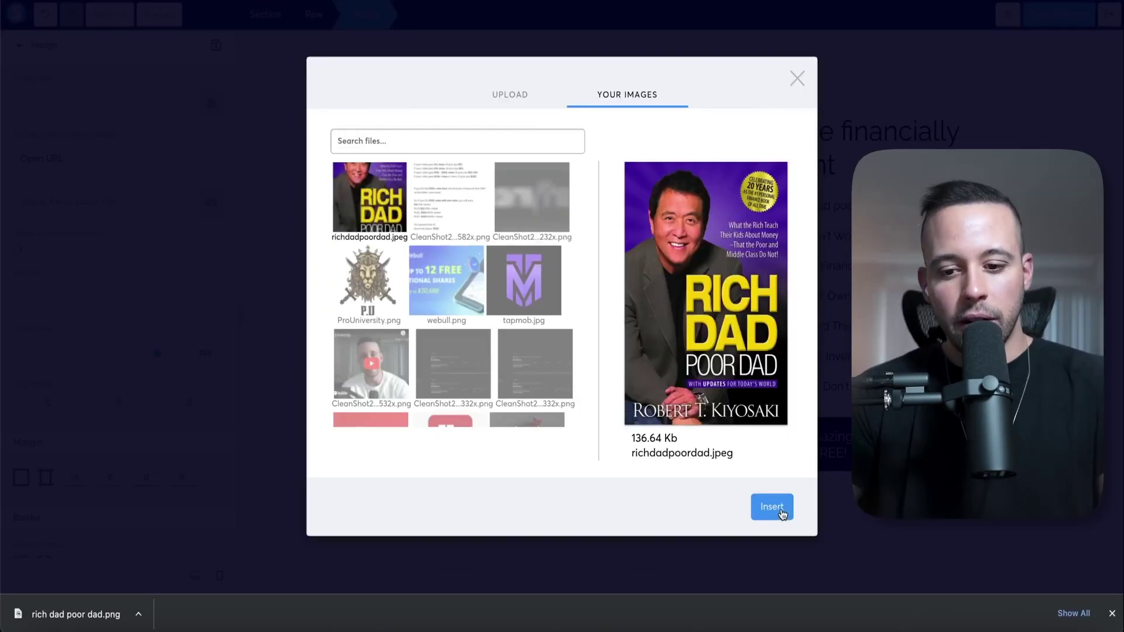
pyautogui.click(767, 514)
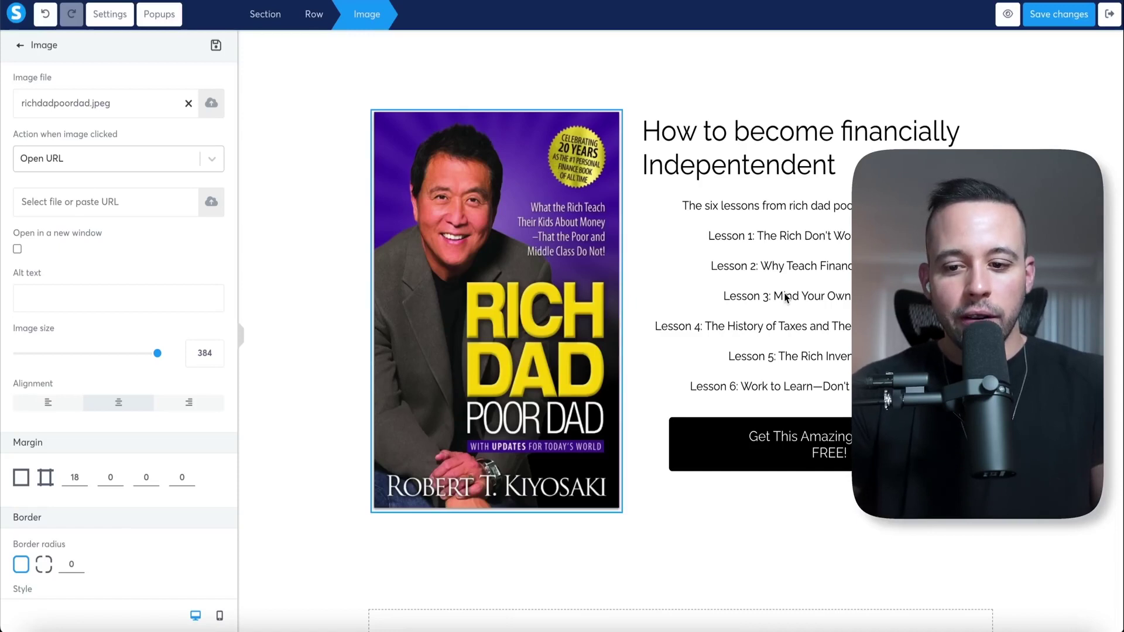
pyautogui.press('Escape')
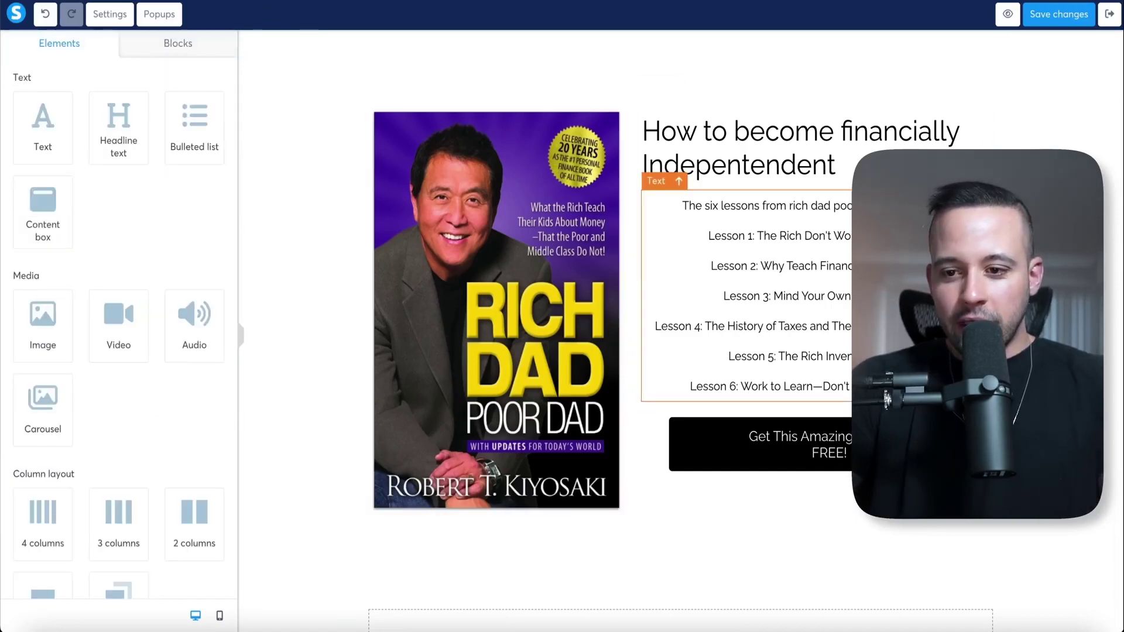
# Enlarge the six lessons text below the headline and save the page changes
pyautogui.click(749, 293)
pyautogui.press('Escape')
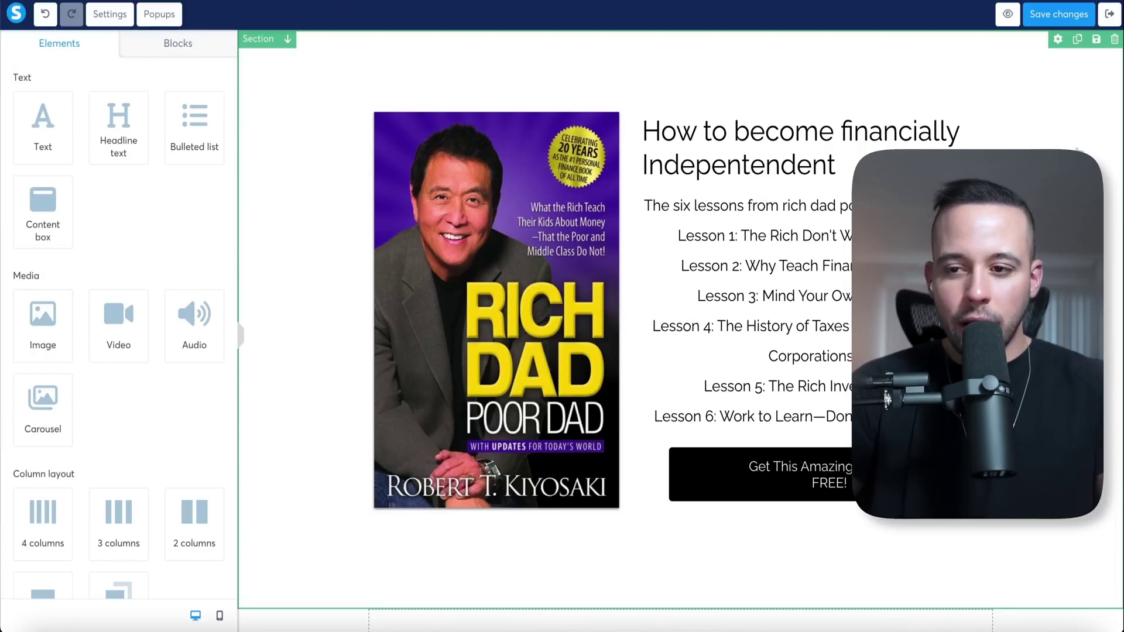
pyautogui.click(1056, 16)
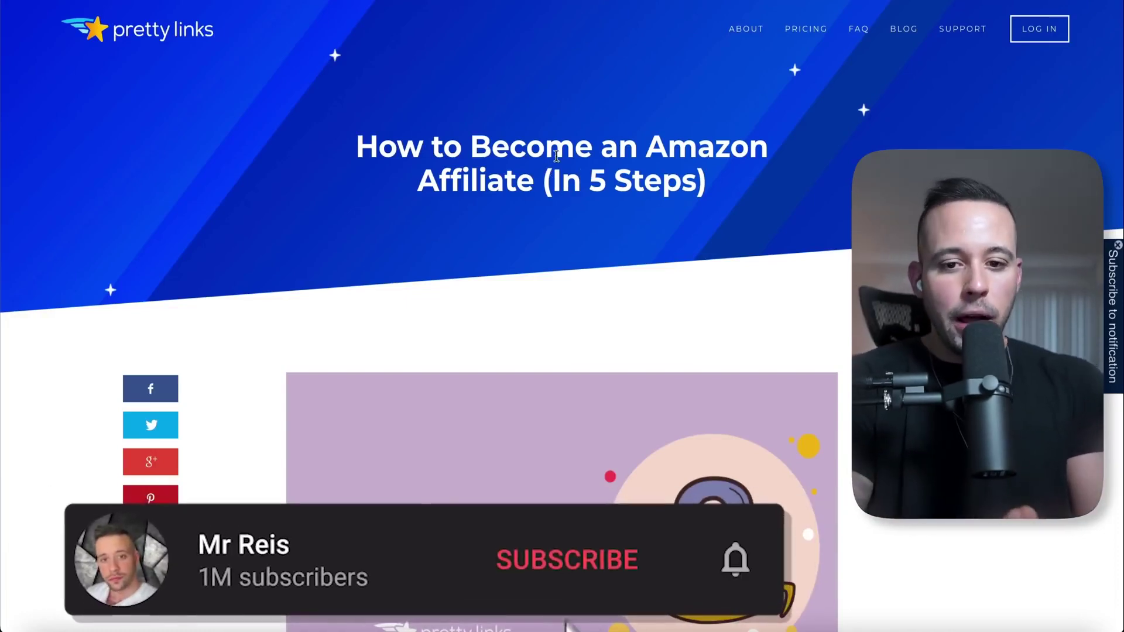
# Read the Pretty Links article on becoming an Amazon affiliate, from its title through Step 1 on signing up
pyautogui.moveTo(439, 180); pyautogui.dragTo(741, 188)
pyautogui.click(741, 184)
pyautogui.scroll(-5, 731, 187)
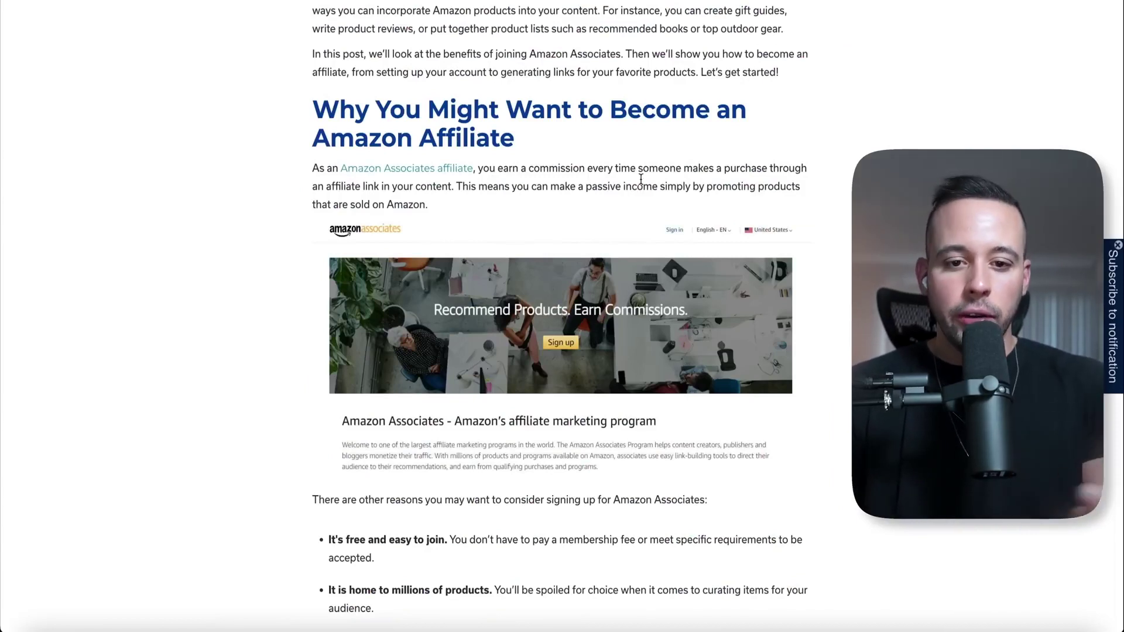
pyautogui.scroll(-10, 576, 178)
pyautogui.moveTo(436, 112); pyautogui.dragTo(685, 114)
pyautogui.click(475, 130)
pyautogui.scroll(-1, 470, 104)
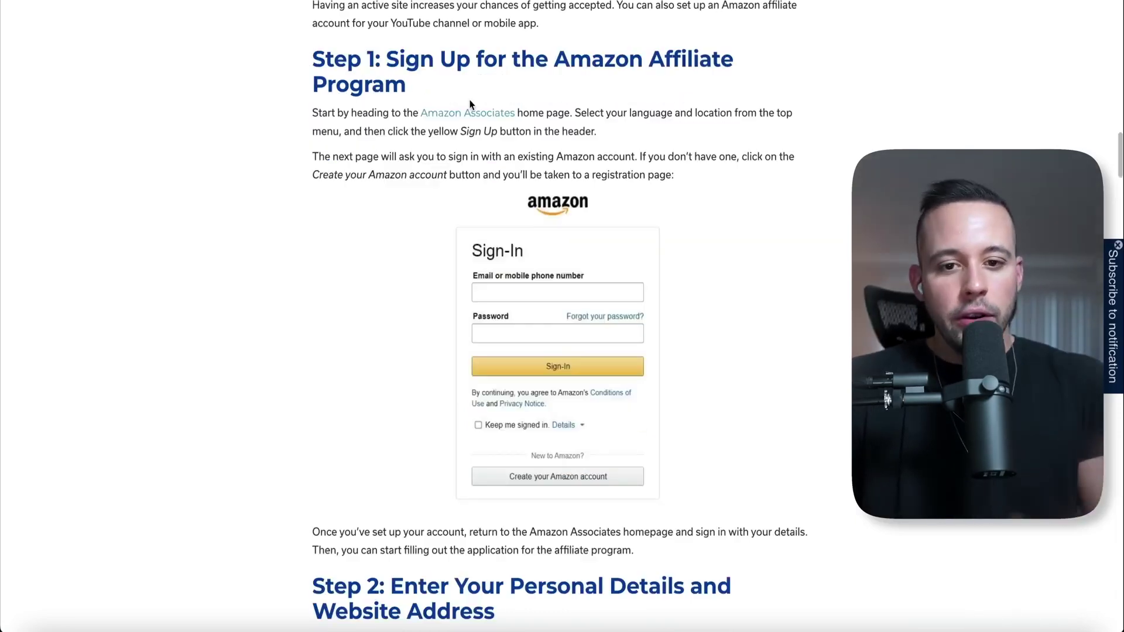
pyautogui.scroll(-3, 470, 104)
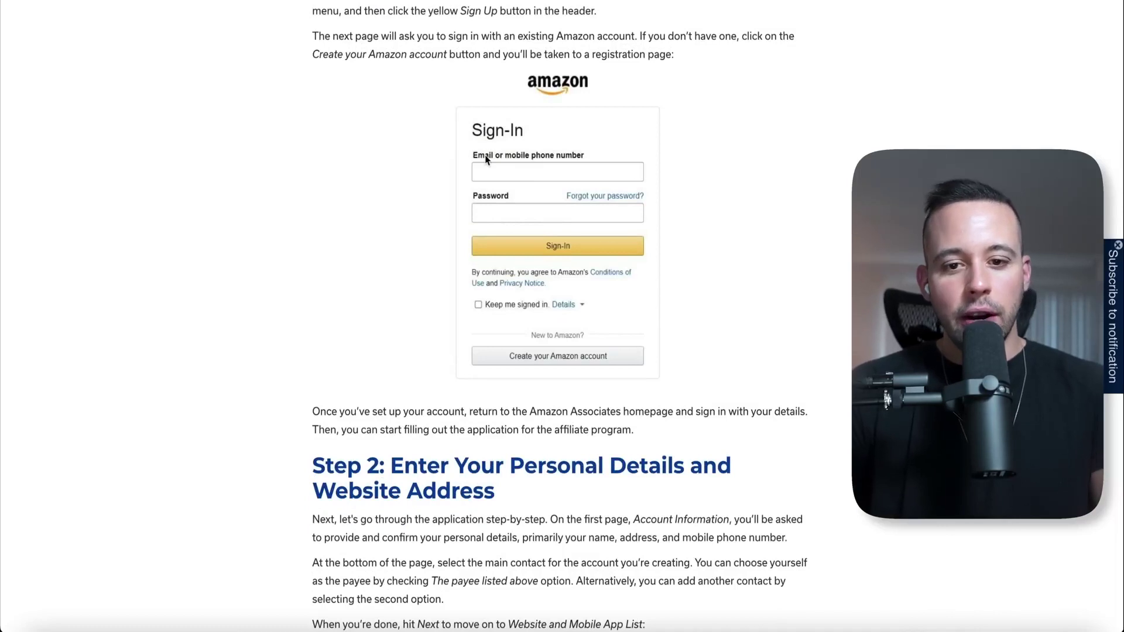
# Examine the article's Step 2 on personal details and website address and Step 3 on building the profile, including Traffic & Monetization
pyautogui.scroll(-5, 521, 192)
pyautogui.moveTo(318, 164); pyautogui.dragTo(720, 164)
pyautogui.click(360, 197)
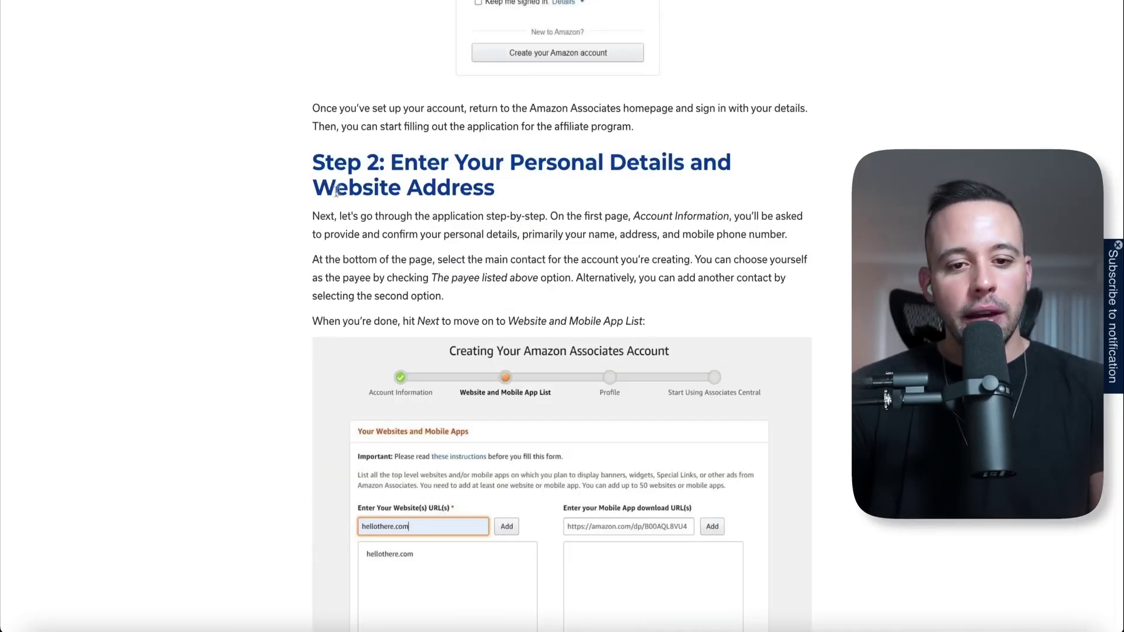
pyautogui.scroll(-3, 495, 188)
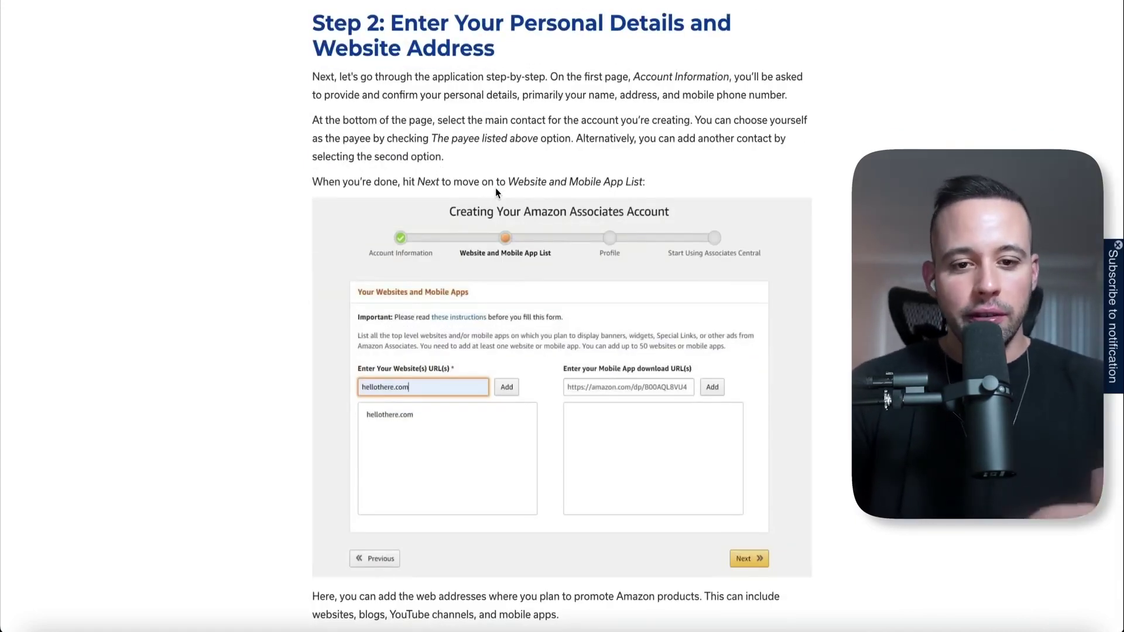
pyautogui.scroll(-3, 495, 183)
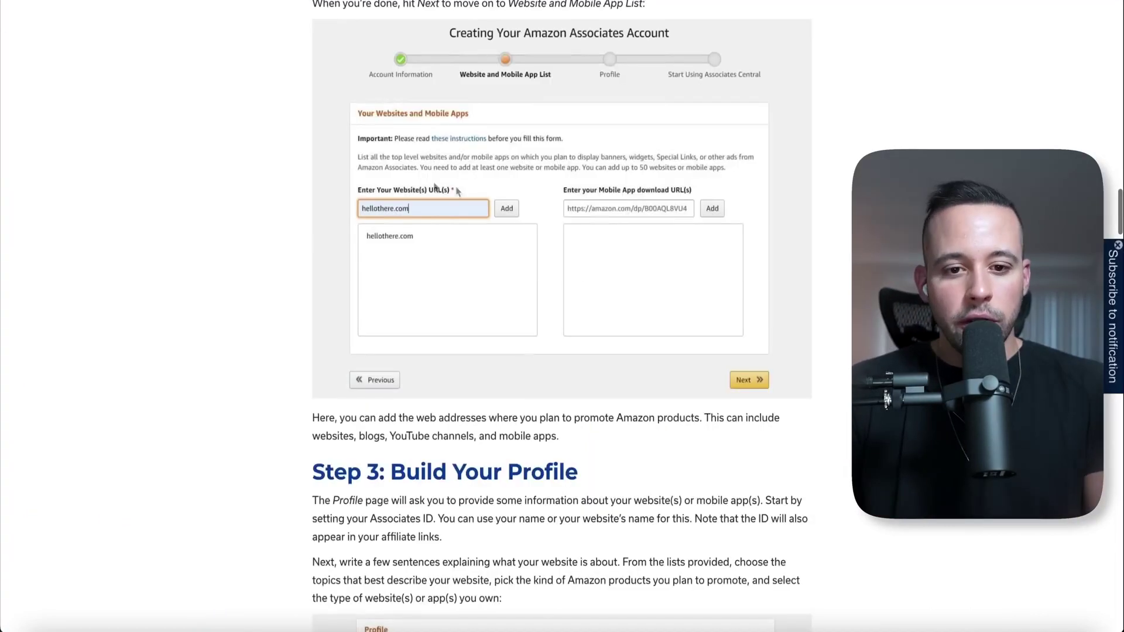
pyautogui.scroll(-5, 466, 193)
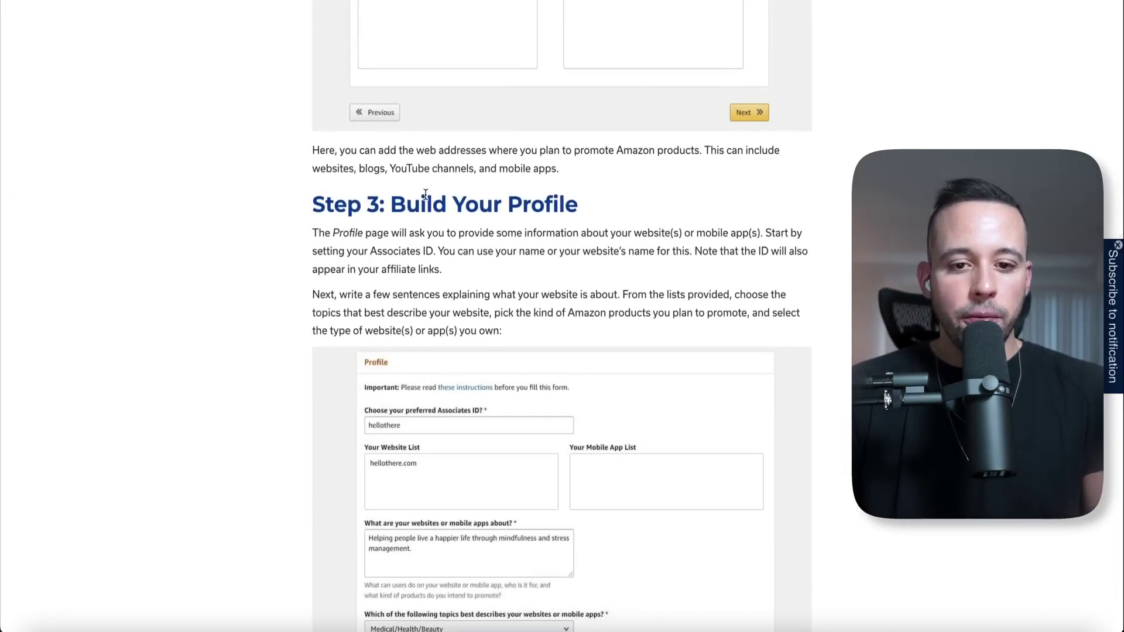
pyautogui.scroll(-4, 425, 194)
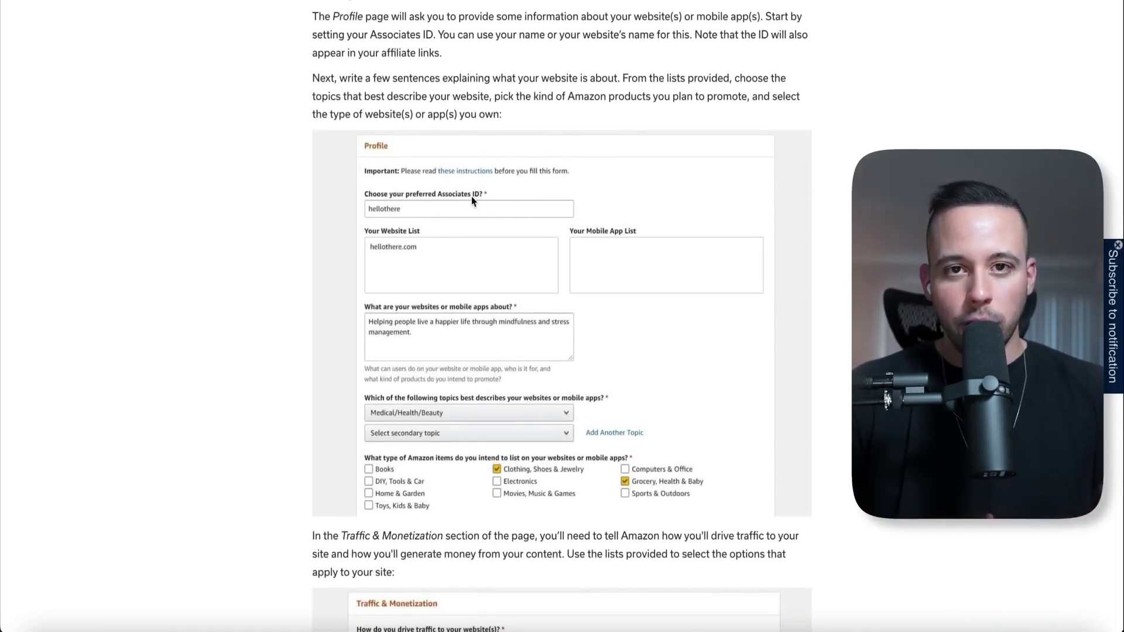
pyautogui.scroll(-5, 472, 195)
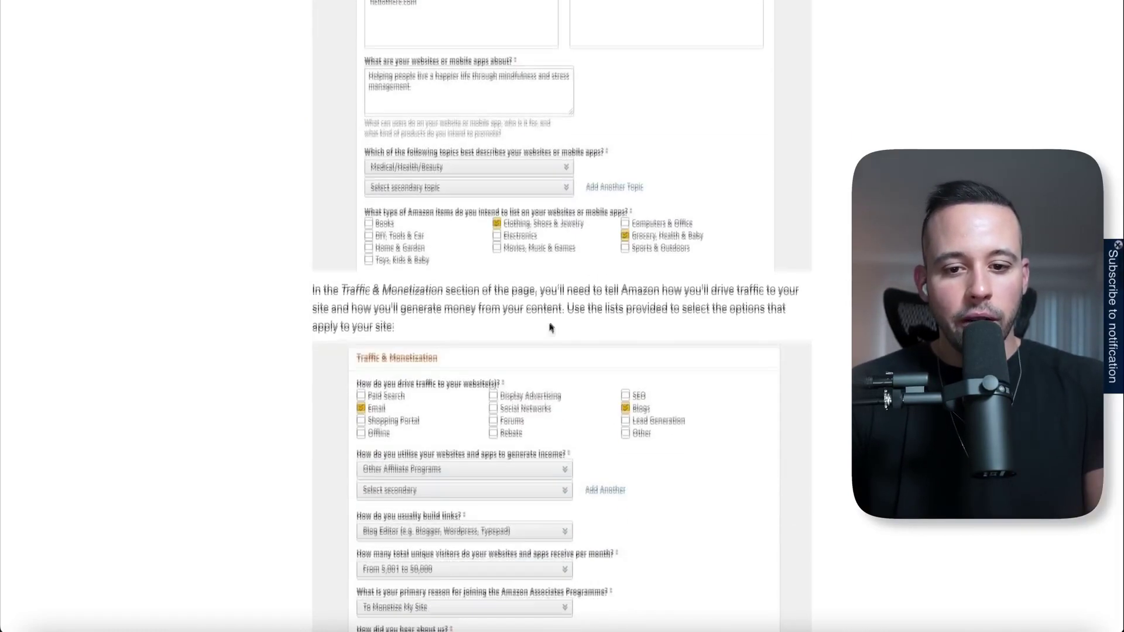
pyautogui.scroll(-4, 459, 377)
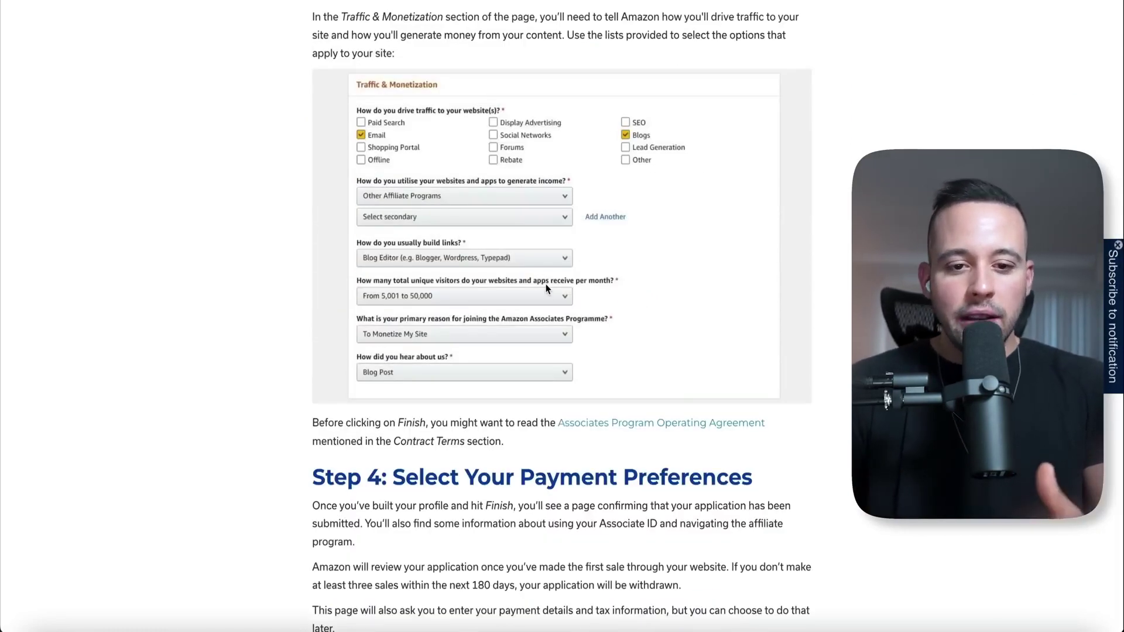
# Examine the article's Step 4 on payment preferences and Step 5 on generating affiliate links
pyautogui.scroll(-7, 635, 164)
pyautogui.moveTo(312, 82); pyautogui.dragTo(756, 78)
pyautogui.click(373, 104)
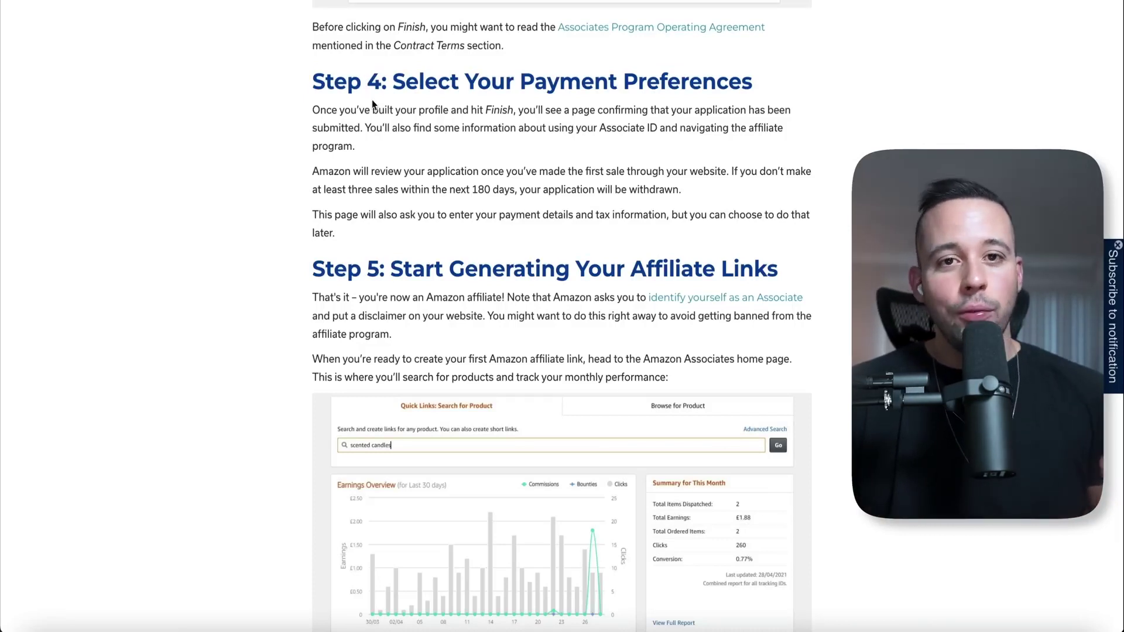
pyautogui.moveTo(364, 82); pyautogui.dragTo(533, 228)
pyautogui.click(576, 241)
pyautogui.scroll(-2, 558, 229)
pyautogui.moveTo(312, 98); pyautogui.dragTo(778, 98)
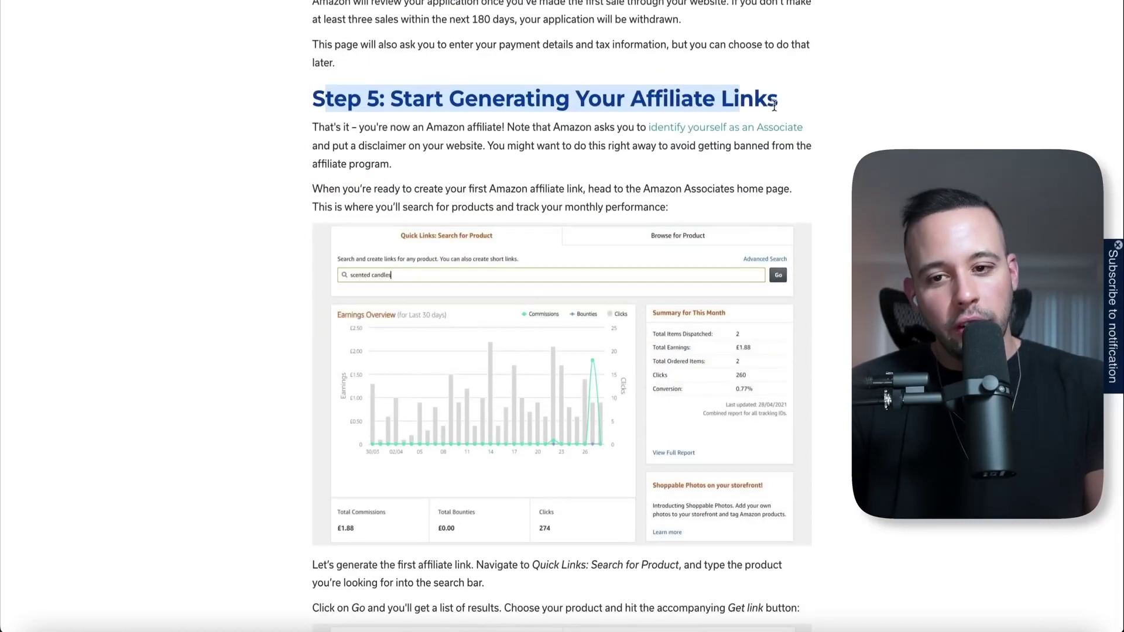
pyautogui.scroll(-2, 373, 32)
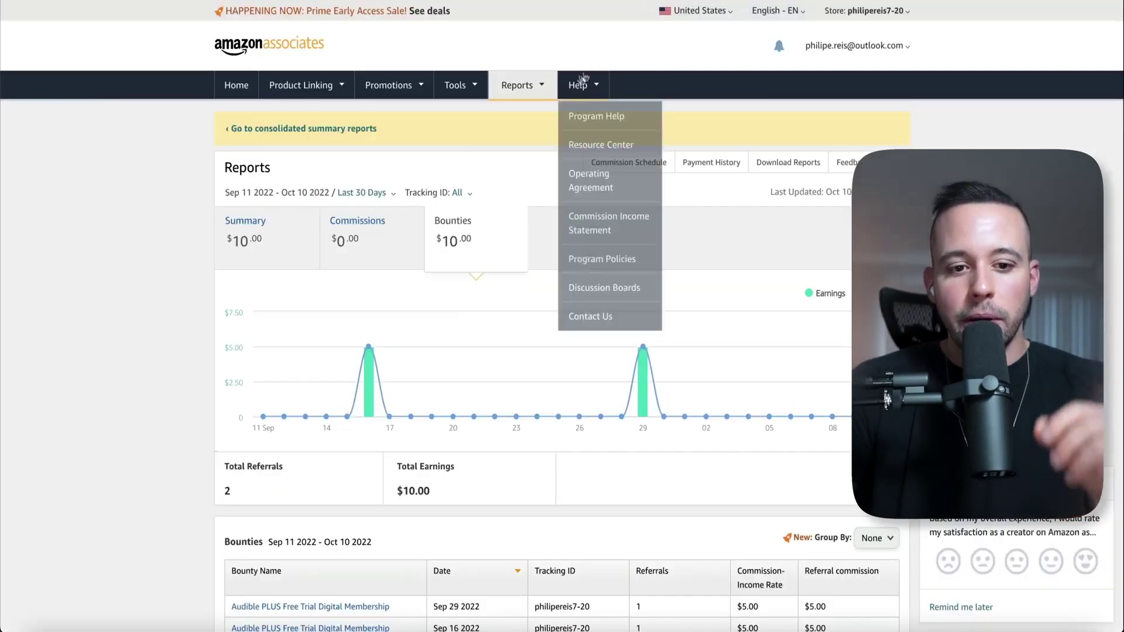
# Review the Amazon Associates bounties report for the last 30 days, including its earnings chart and table of Audible bounties
pyautogui.scroll(-3, 168, 154)
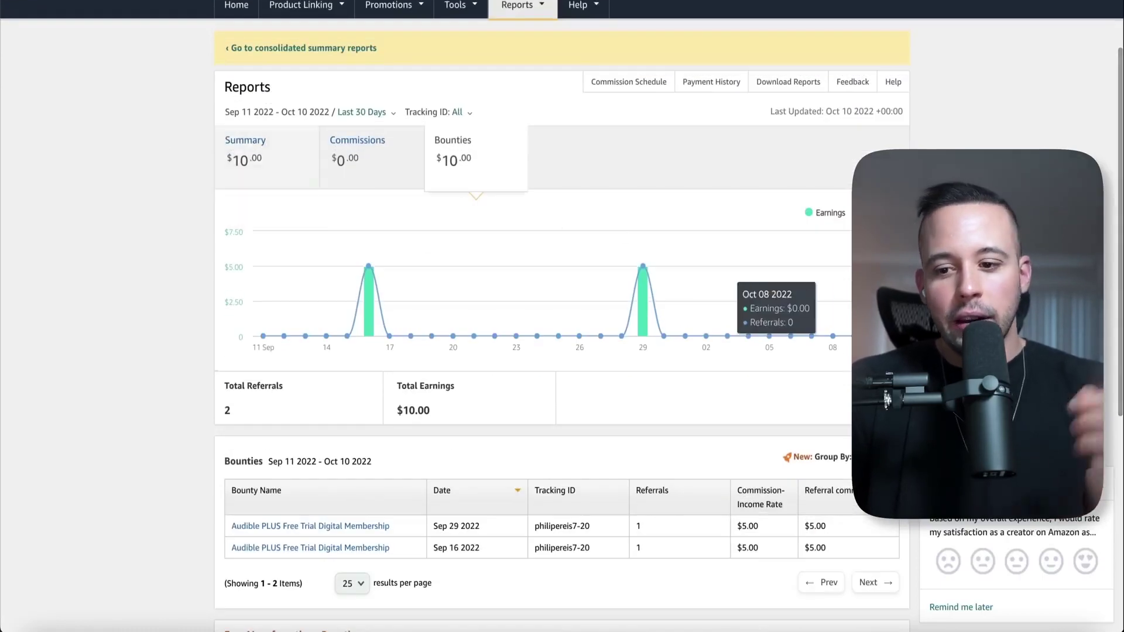
pyautogui.scroll(-4, 241, 356)
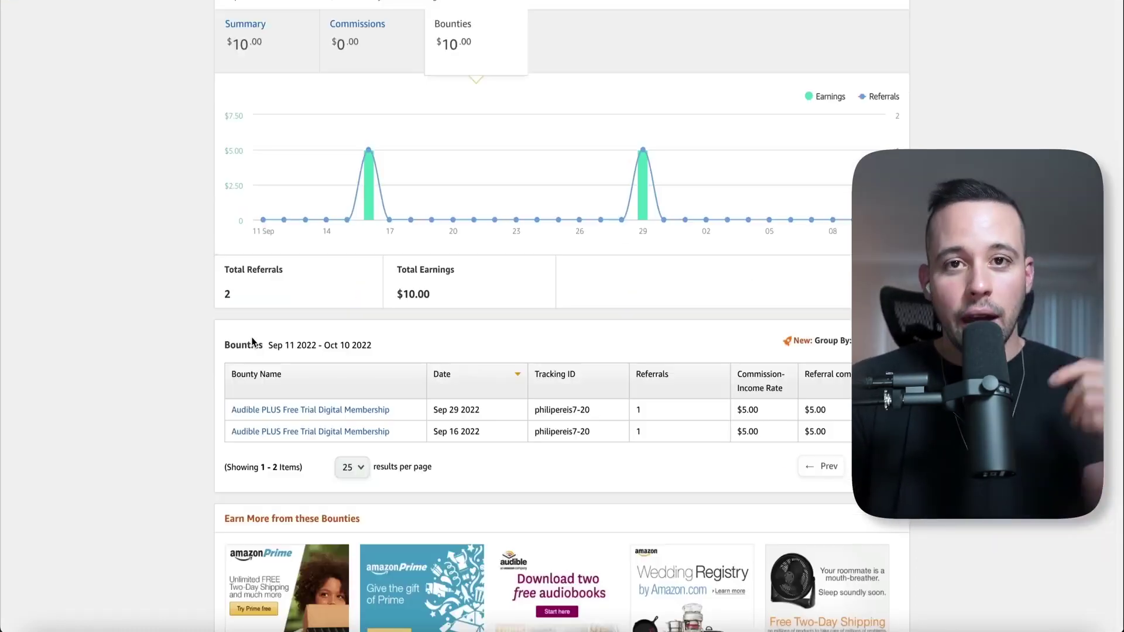
pyautogui.moveTo(193, 401); pyautogui.dragTo(456, 466)
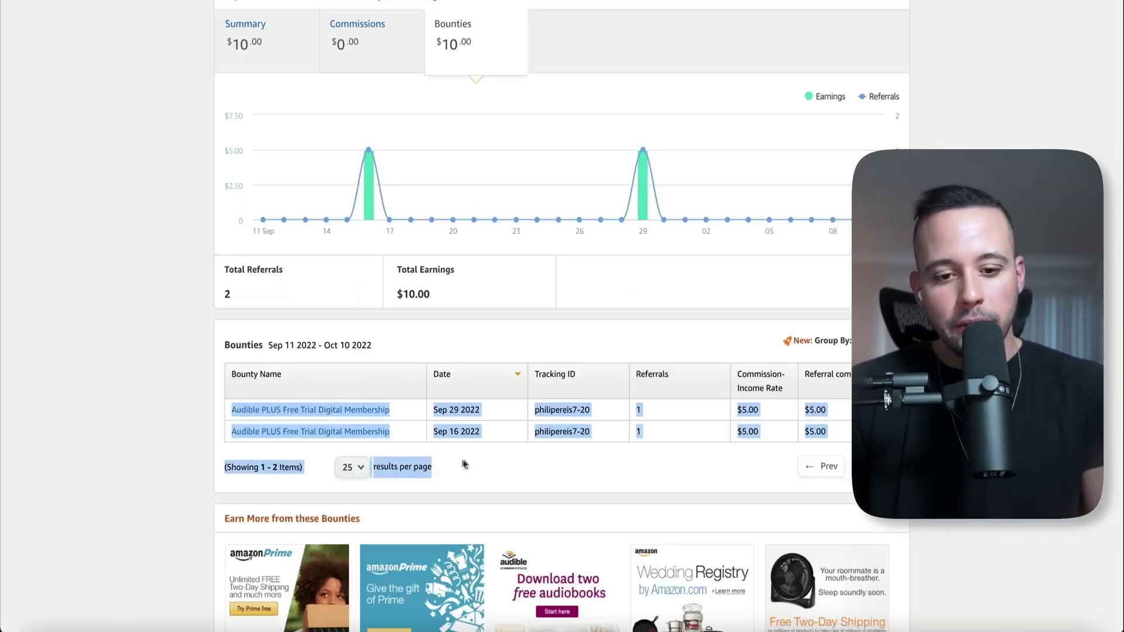
pyautogui.click(456, 465)
pyautogui.scroll(5, 371, 393)
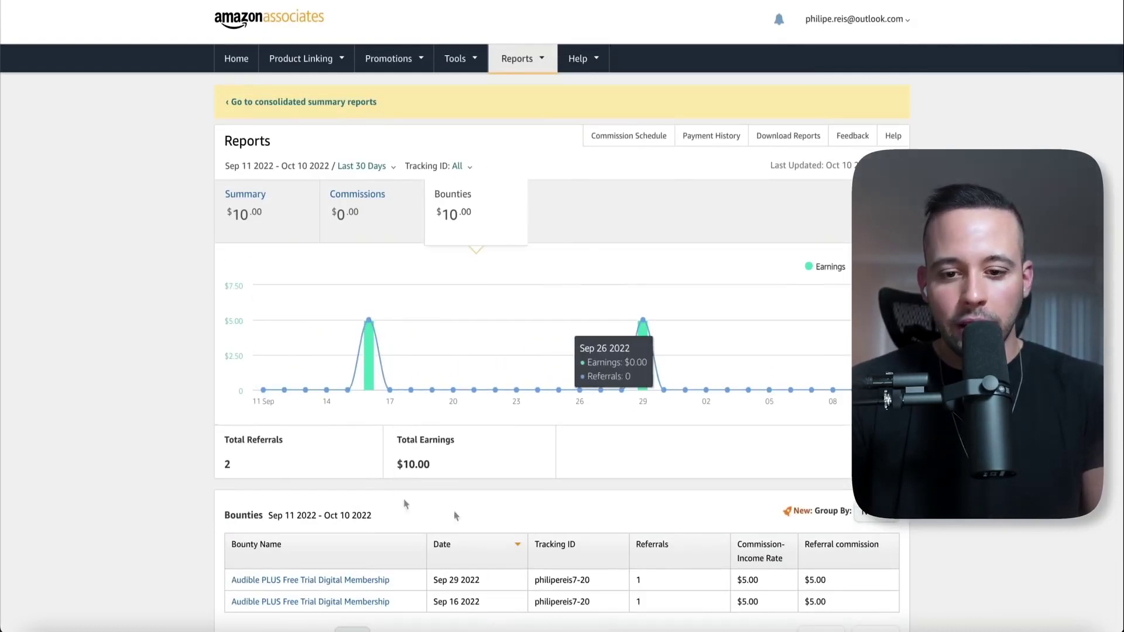
pyautogui.scroll(1, 817, 151)
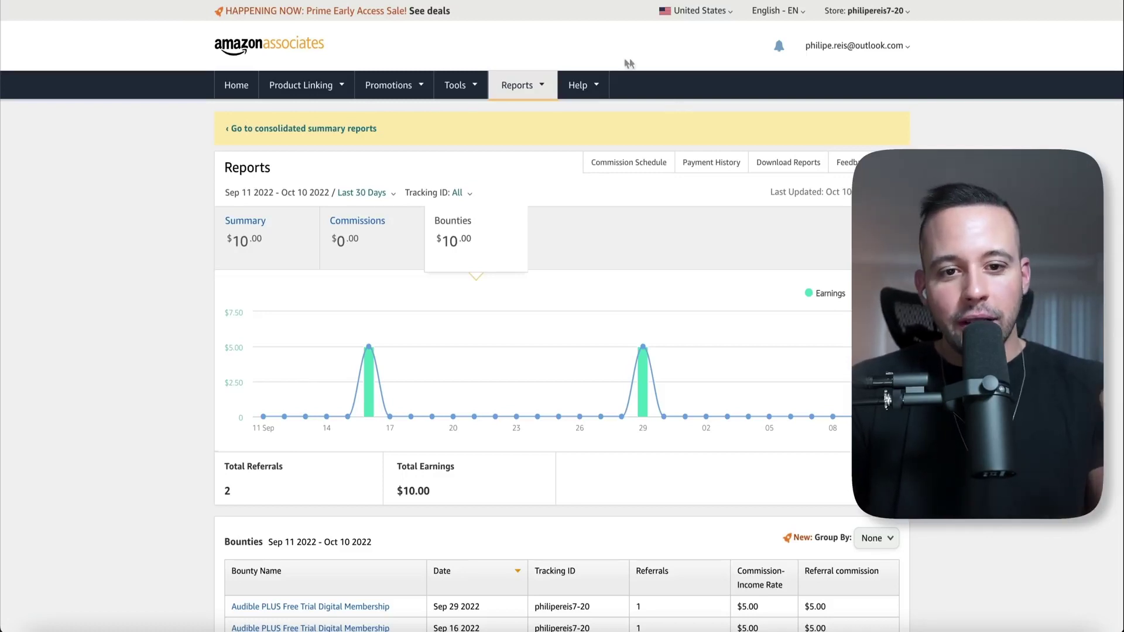
# Open the Amazon Bounty Program and display its full list of available bounties
pyautogui.moveTo(388, 87)
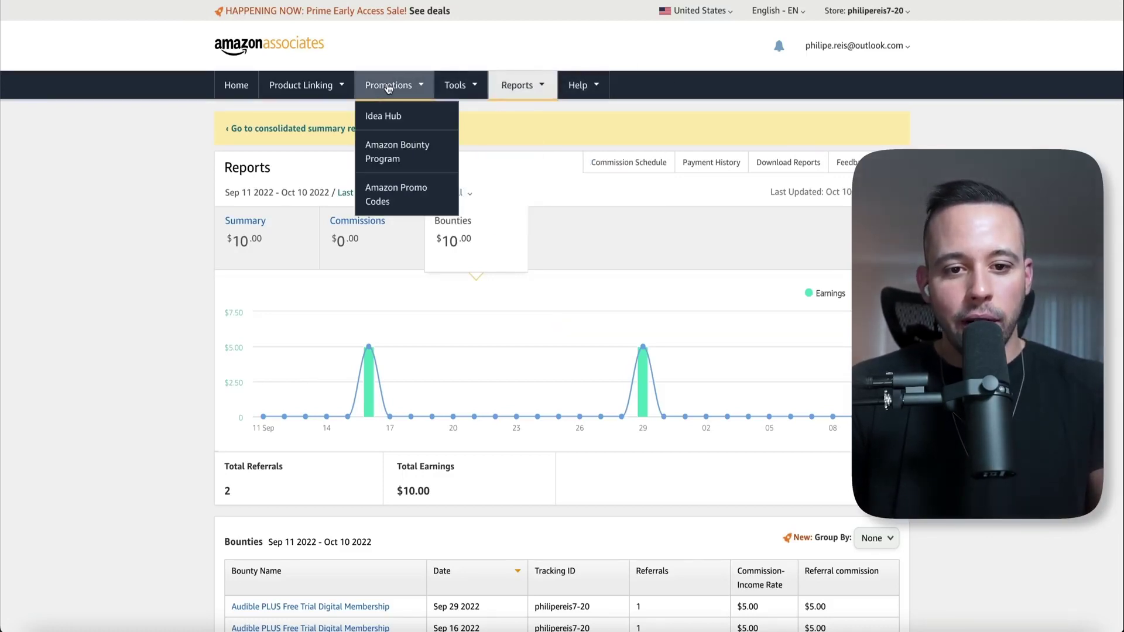
pyautogui.click(412, 160)
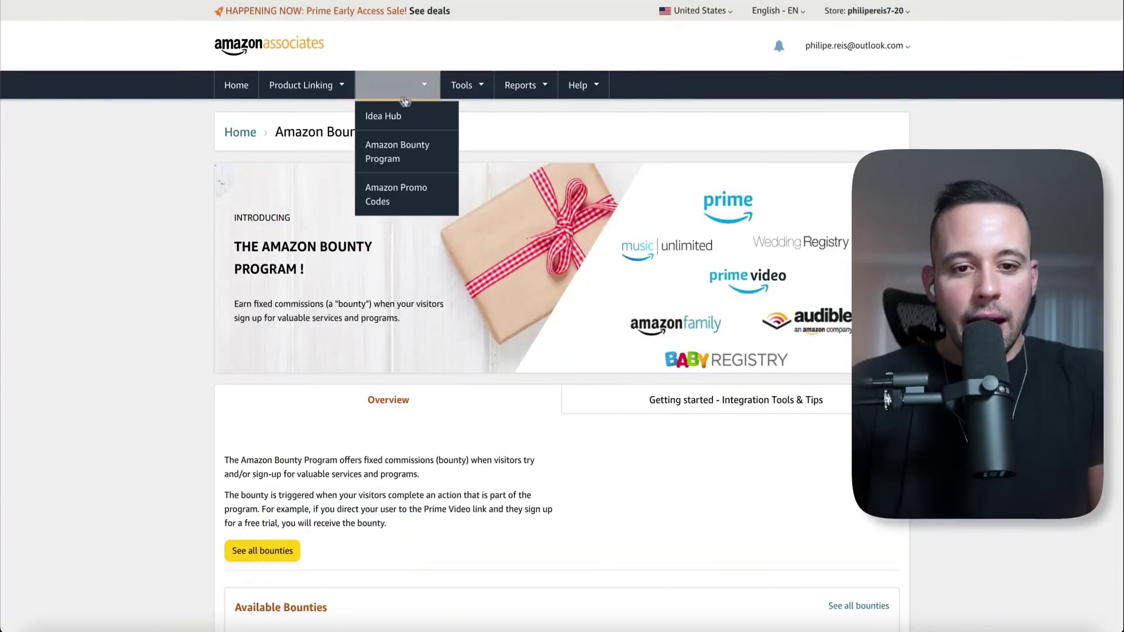
pyautogui.scroll(-3, 87, 185)
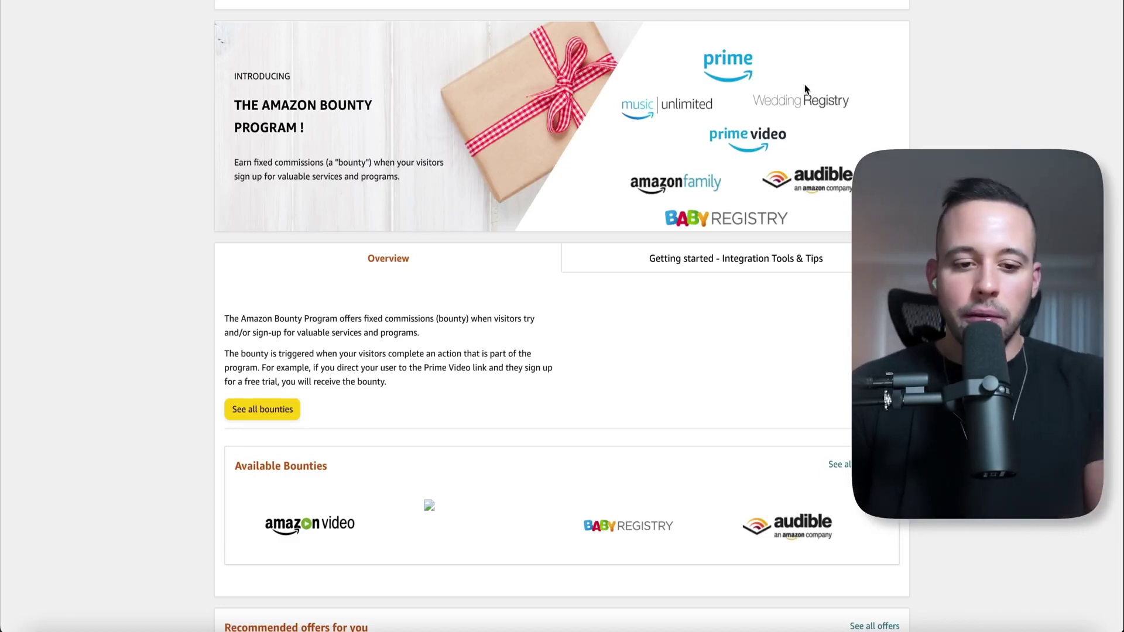
pyautogui.scroll(-2, 345, 186)
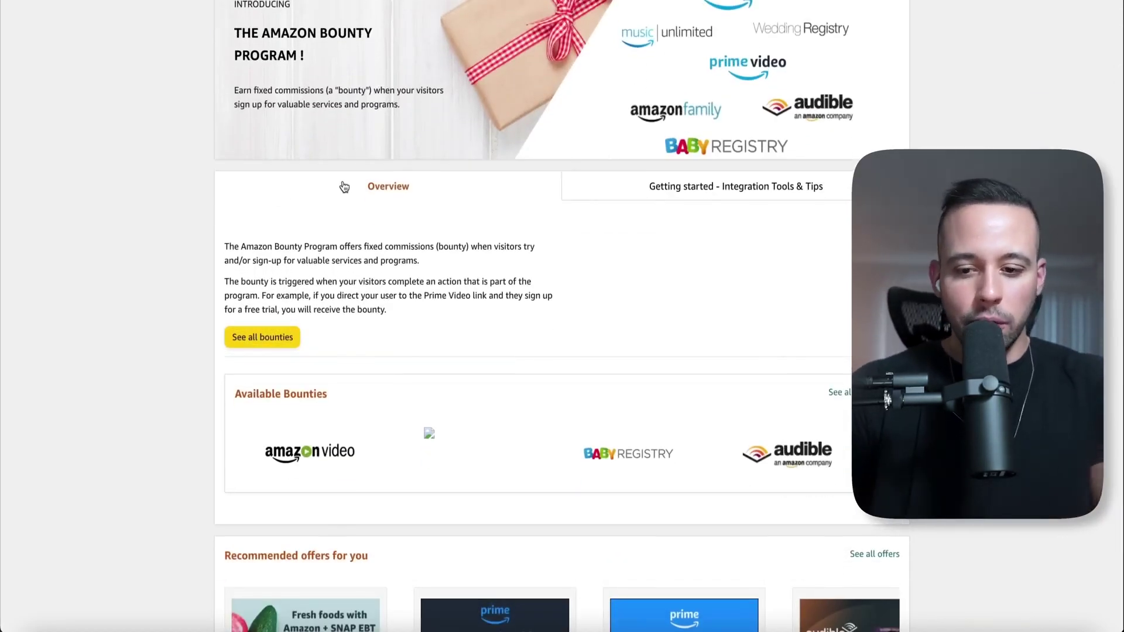
pyautogui.click(247, 338)
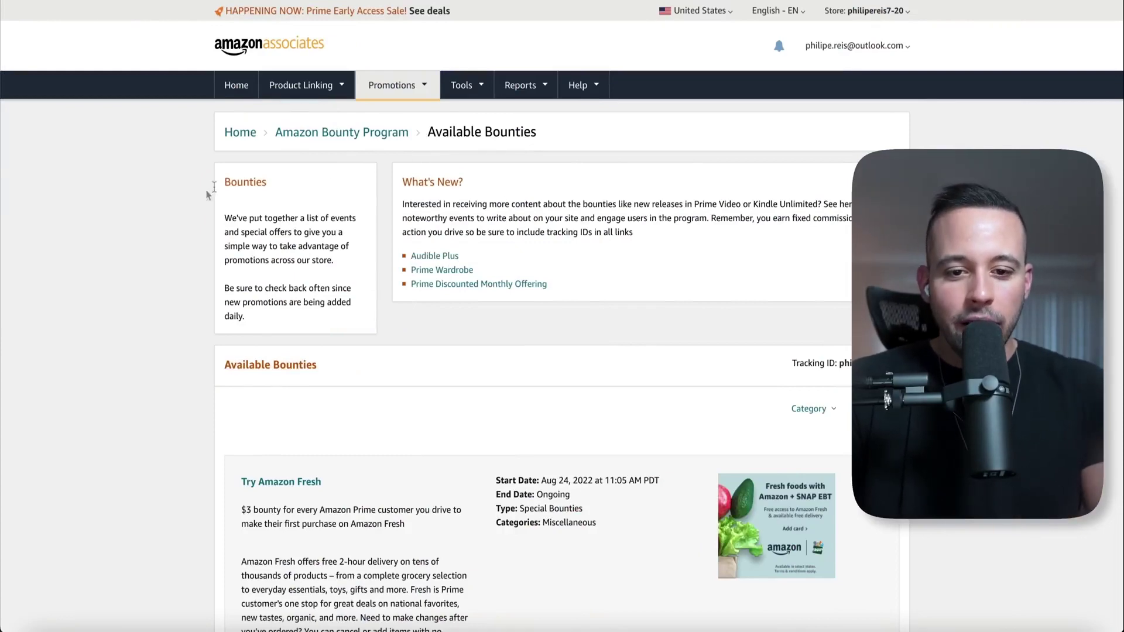
# Find the Try Audible Plus offer among the available bounties and examine its payout terms
pyautogui.scroll(-10, 146, 244)
pyautogui.scroll(-7, 163, 239)
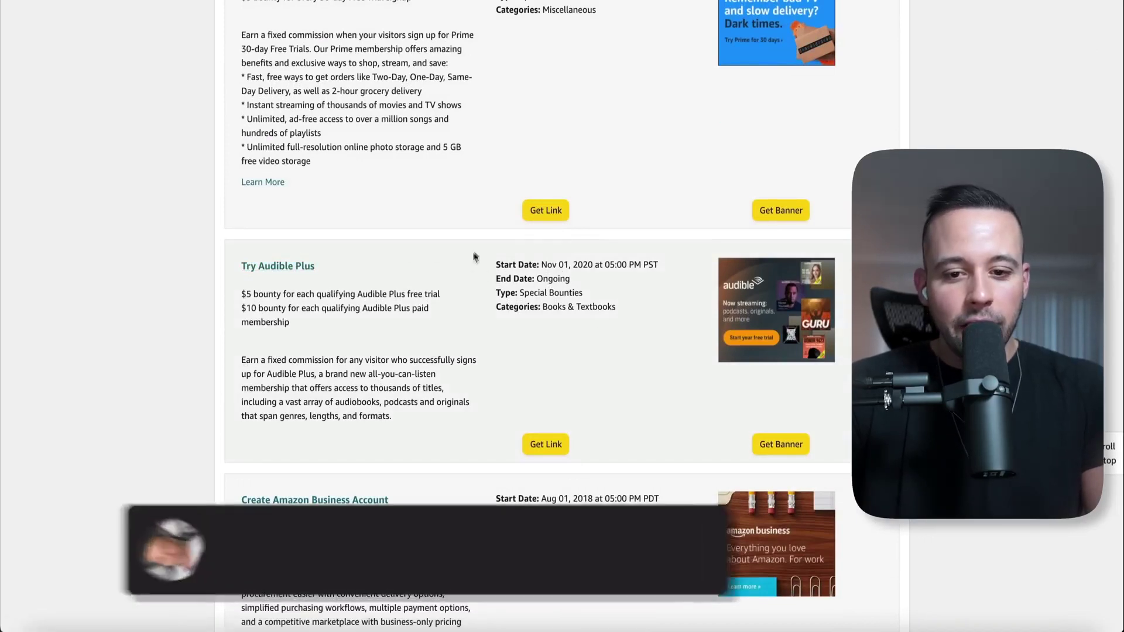
pyautogui.moveTo(249, 288); pyautogui.dragTo(440, 294)
pyautogui.click(452, 287)
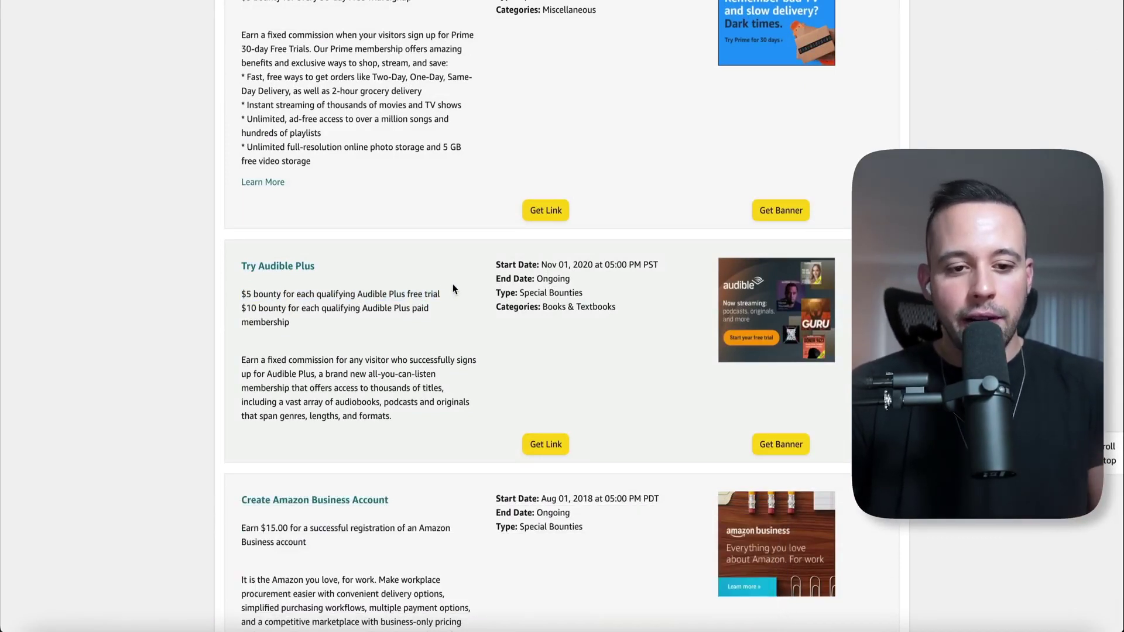
# Get the short link for the Try Audible Plus bounty and paste it into the Google Docs document's bullet point
pyautogui.moveTo(227, 305); pyautogui.dragTo(430, 309)
pyautogui.click(311, 318)
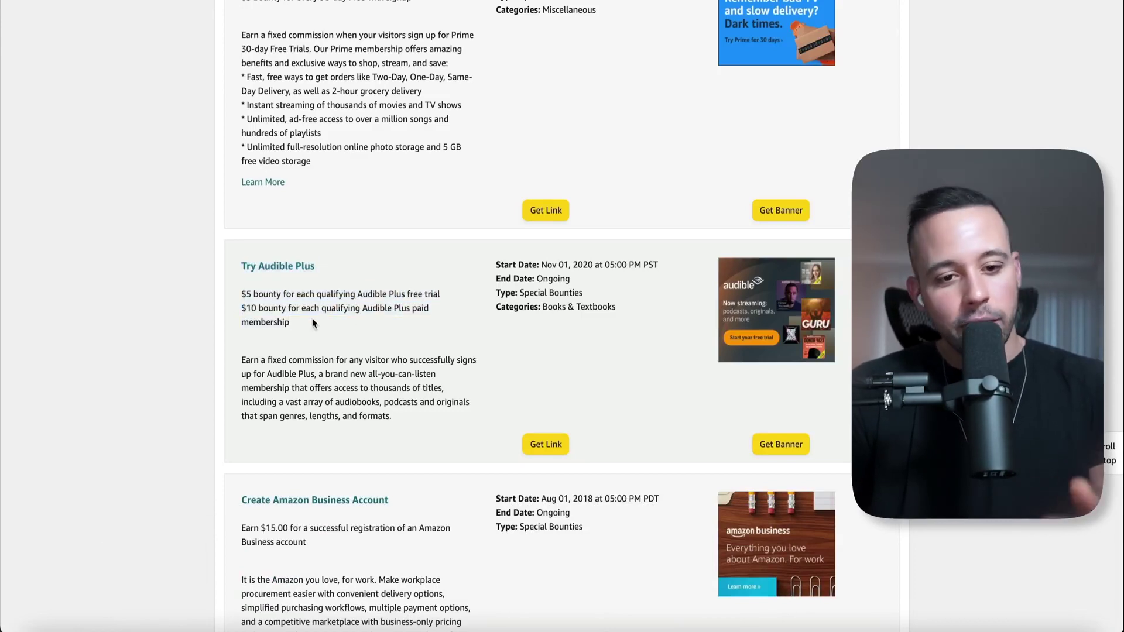
pyautogui.moveTo(247, 294); pyautogui.dragTo(367, 309)
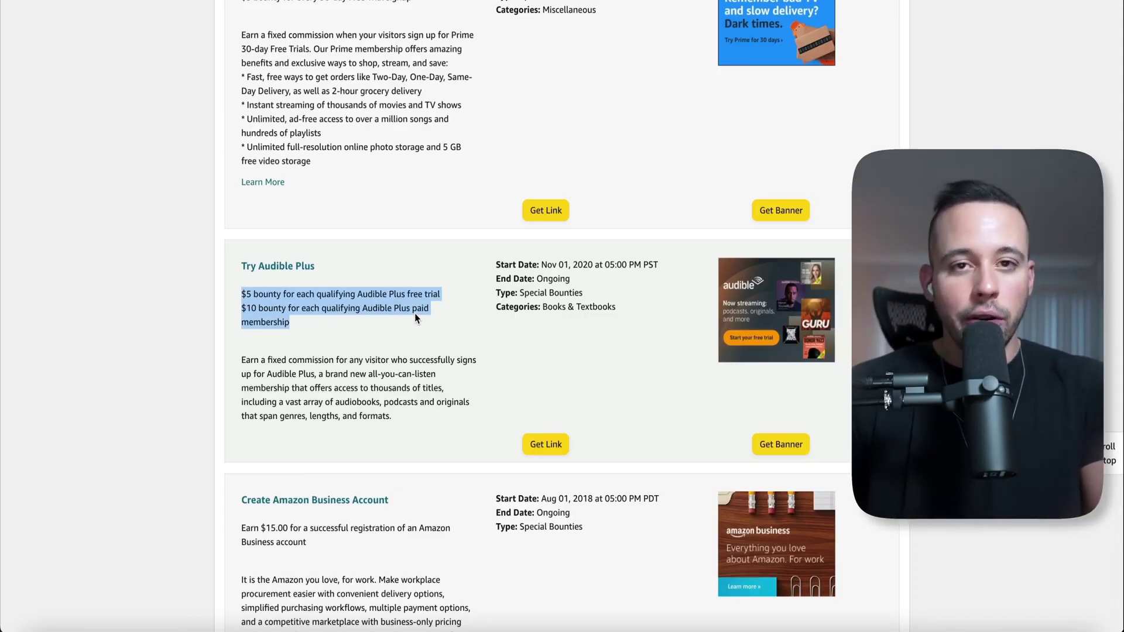
pyautogui.click(469, 290)
pyautogui.click(537, 446)
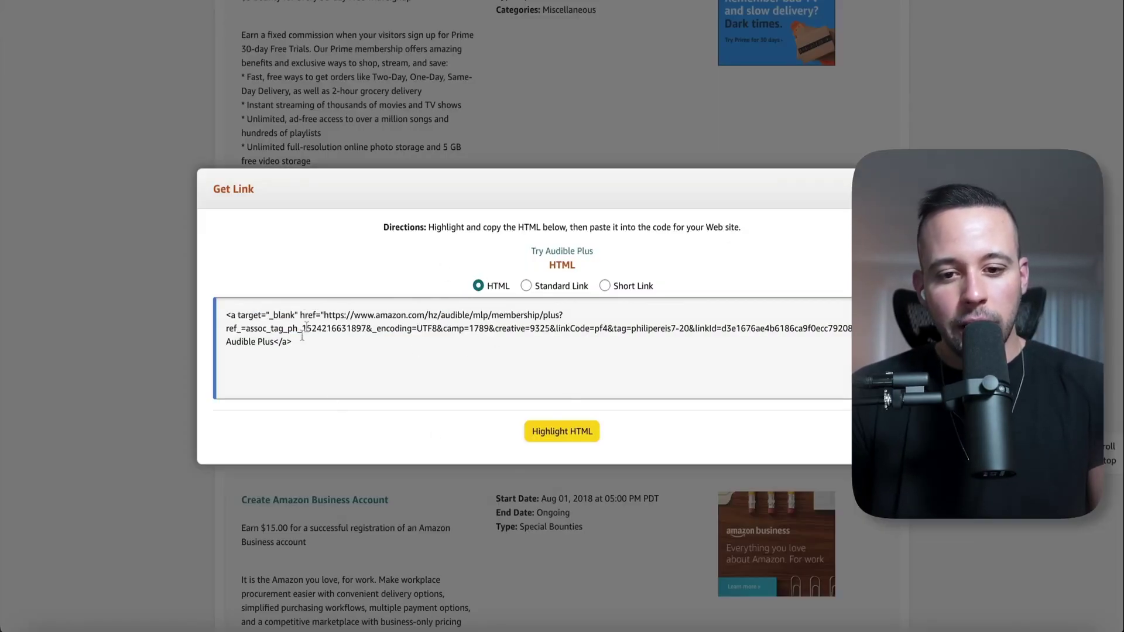
pyautogui.click(605, 286)
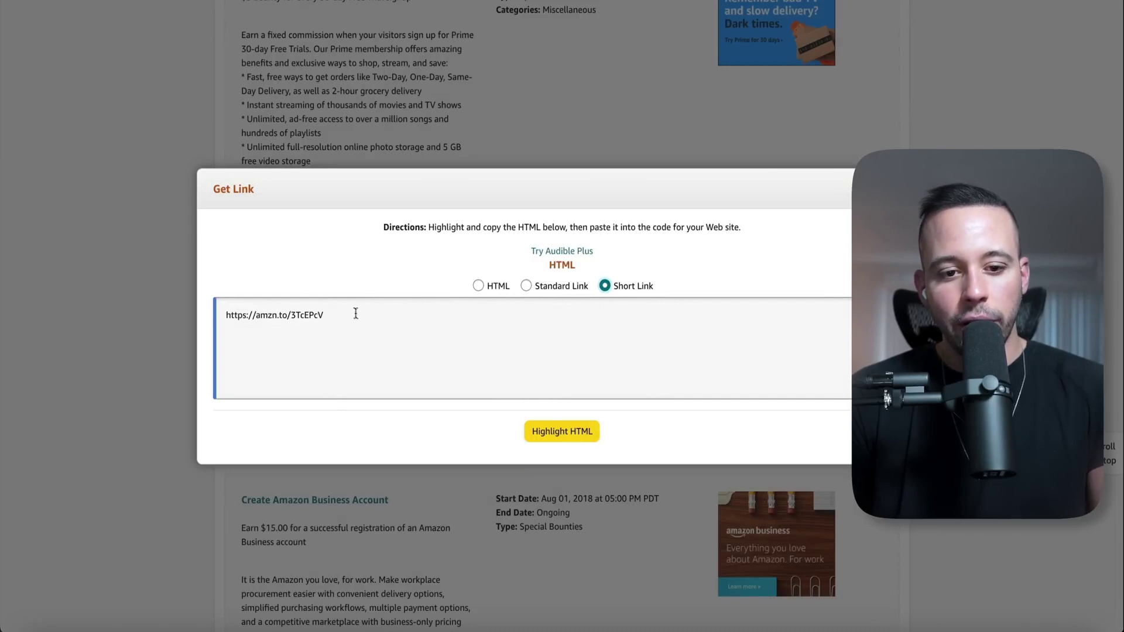
pyautogui.moveTo(356, 314); pyautogui.dragTo(297, 312)
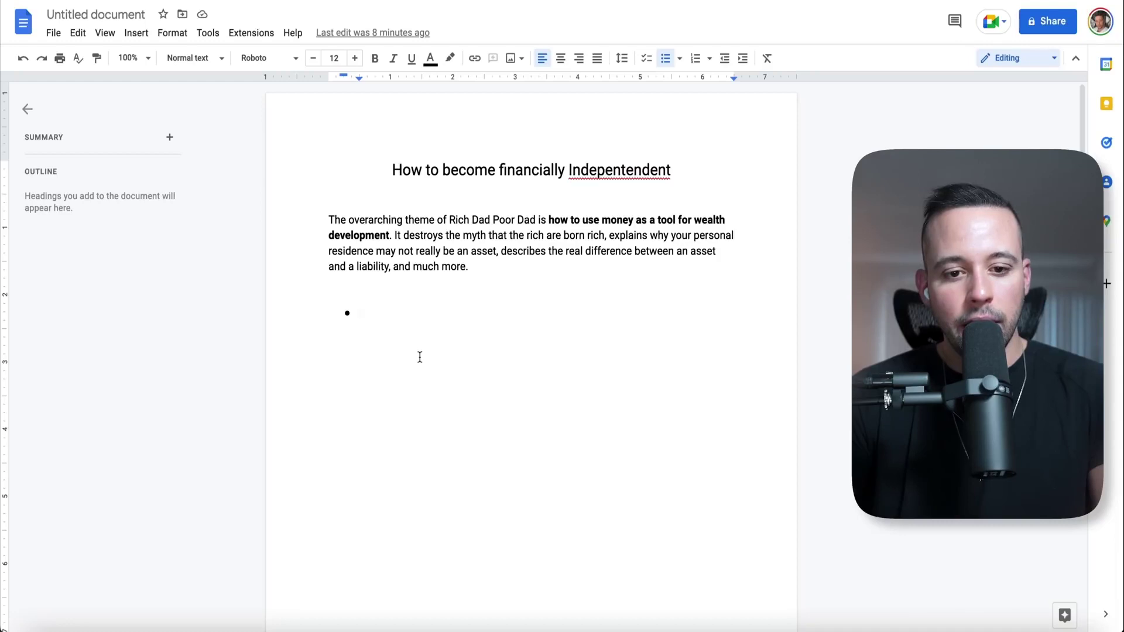
pyautogui.write('https://amzn.to/3TcEPcV')
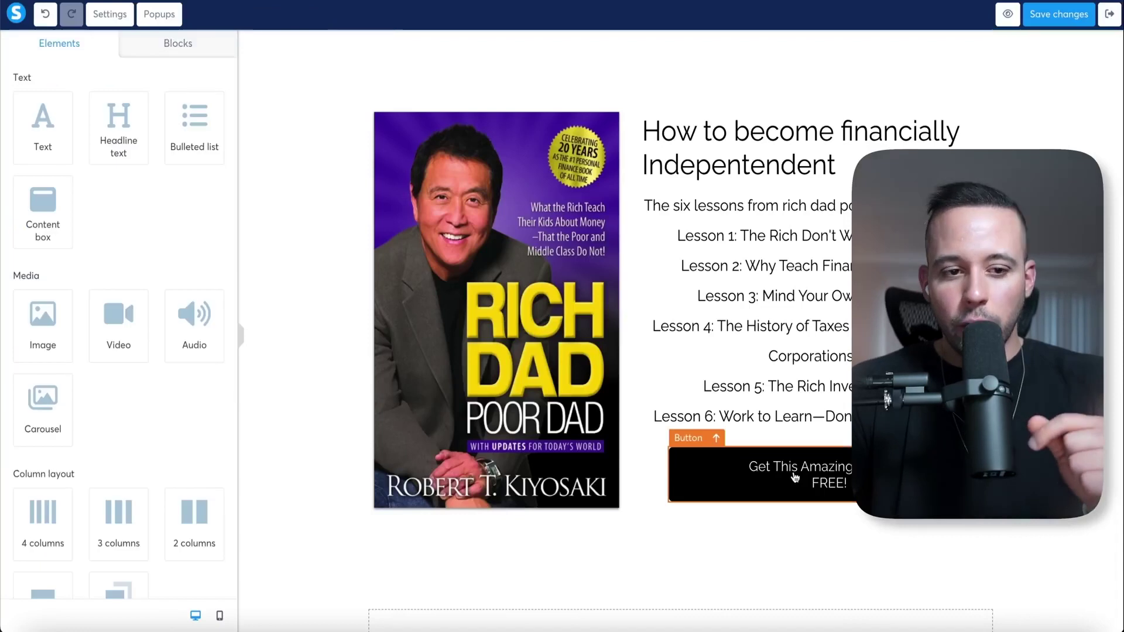
pyautogui.click(802, 477)
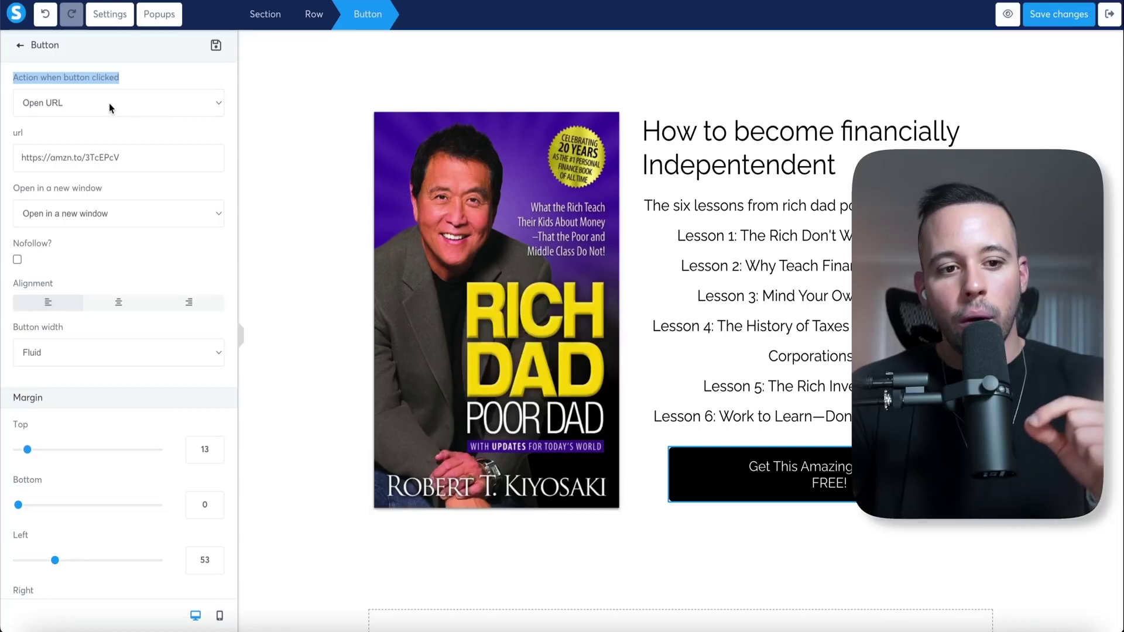
pyautogui.moveTo(20, 157); pyautogui.dragTo(147, 159)
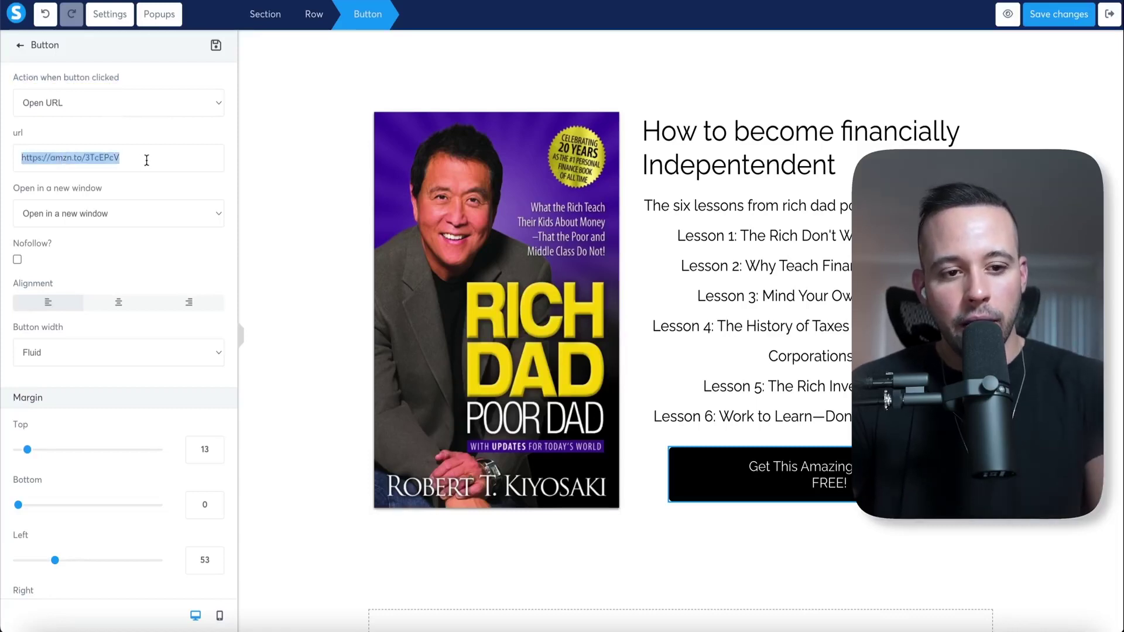
pyautogui.click(117, 166)
pyautogui.click(148, 162)
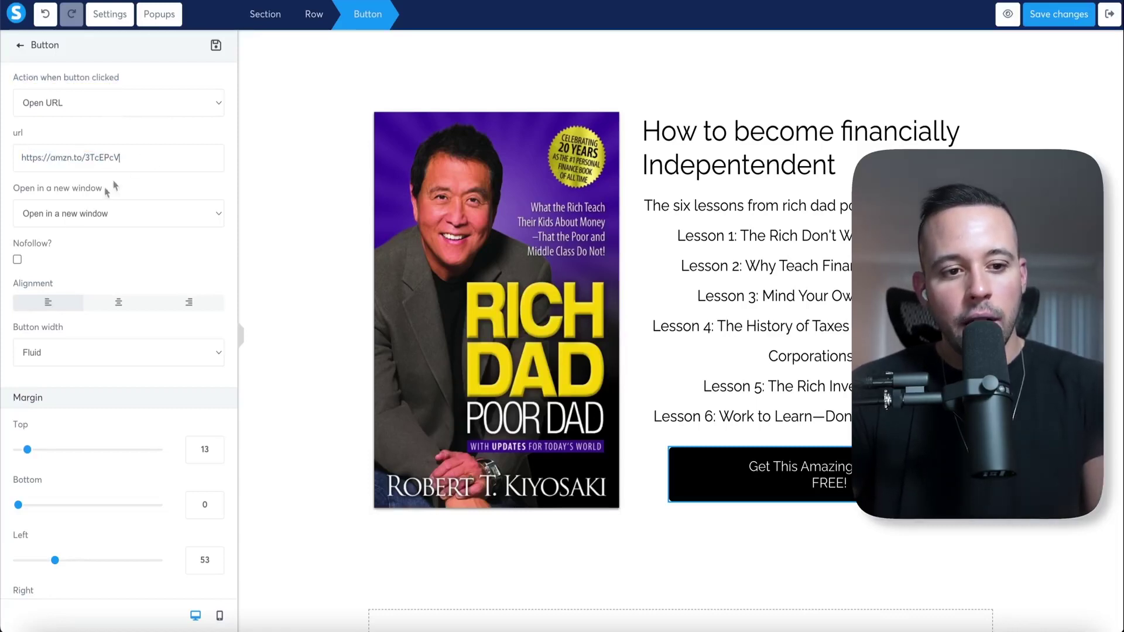
pyautogui.moveTo(9, 190); pyautogui.dragTo(120, 190)
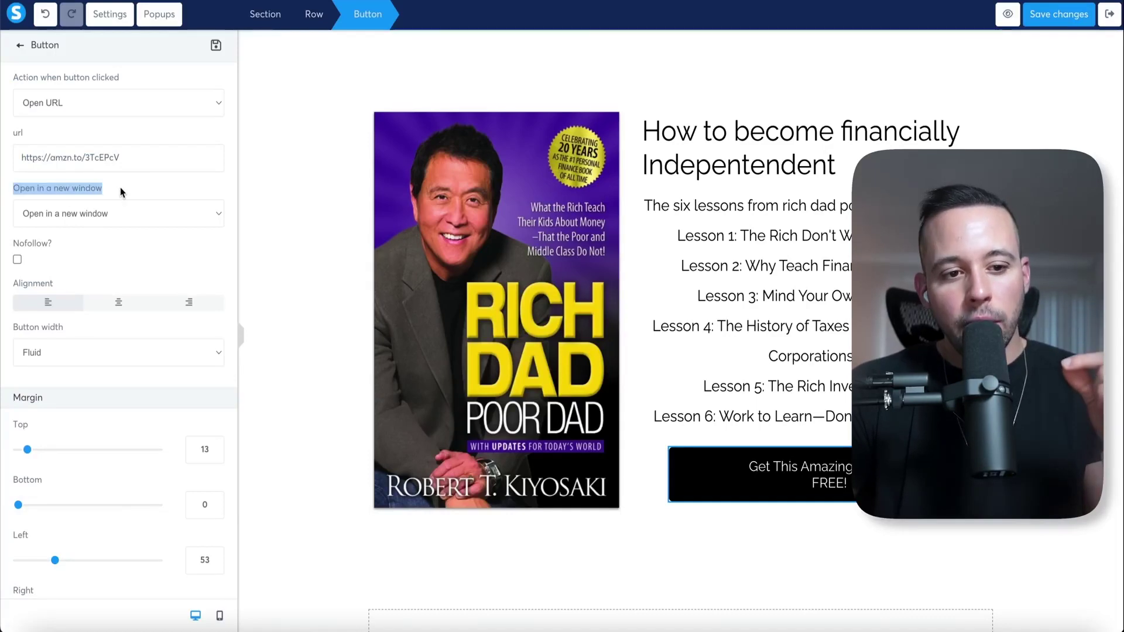
pyautogui.click(56, 218)
pyautogui.click(56, 215)
pyautogui.click(56, 218)
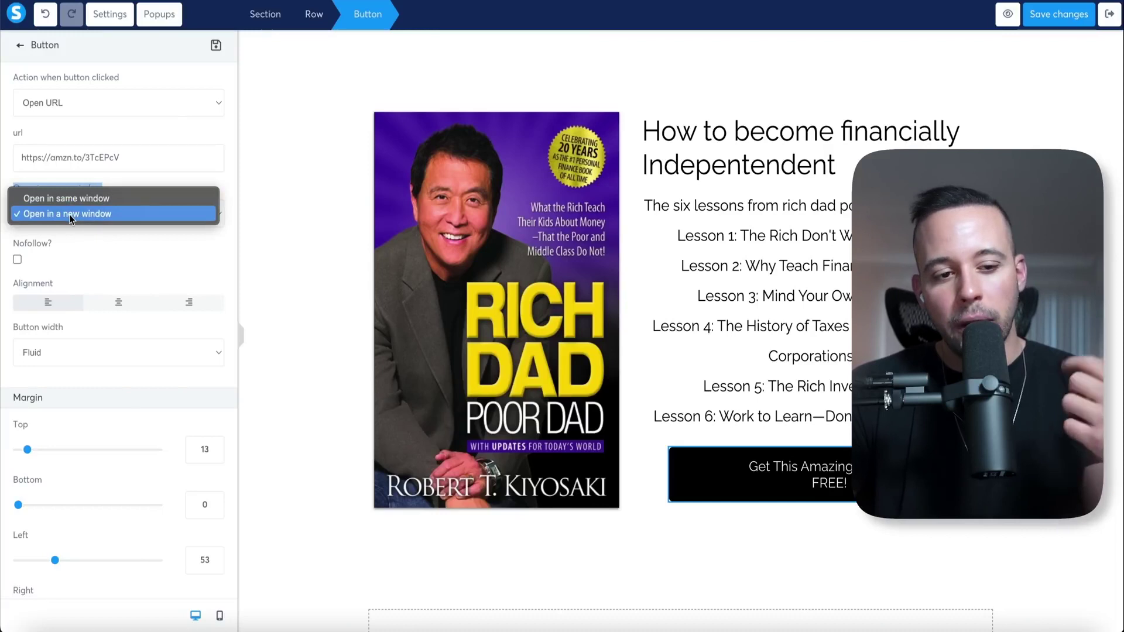
pyautogui.click(991, 58)
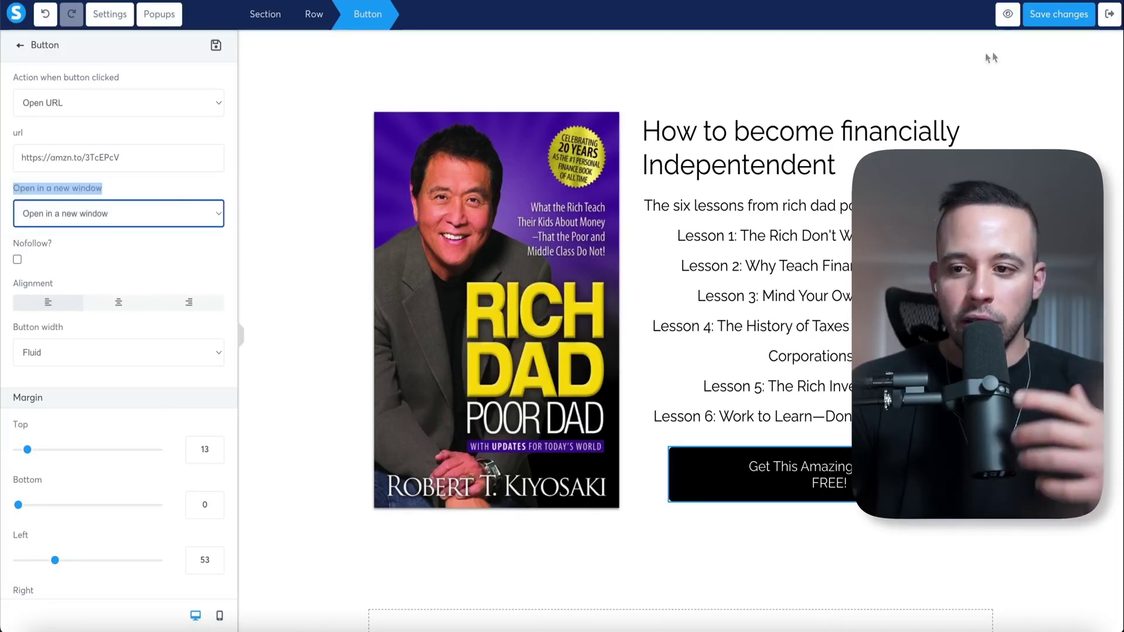
pyautogui.click(1042, 23)
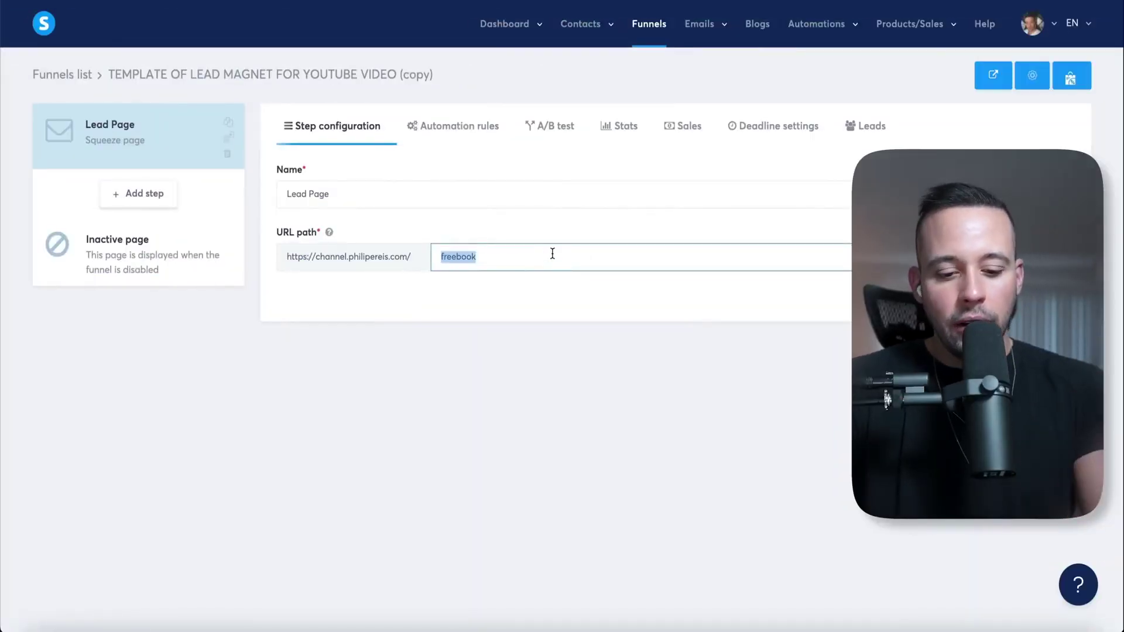
# Set the Lead Page's URL path to freebook in the funnel step configuration
pyautogui.write('jndskfnsdkjn')
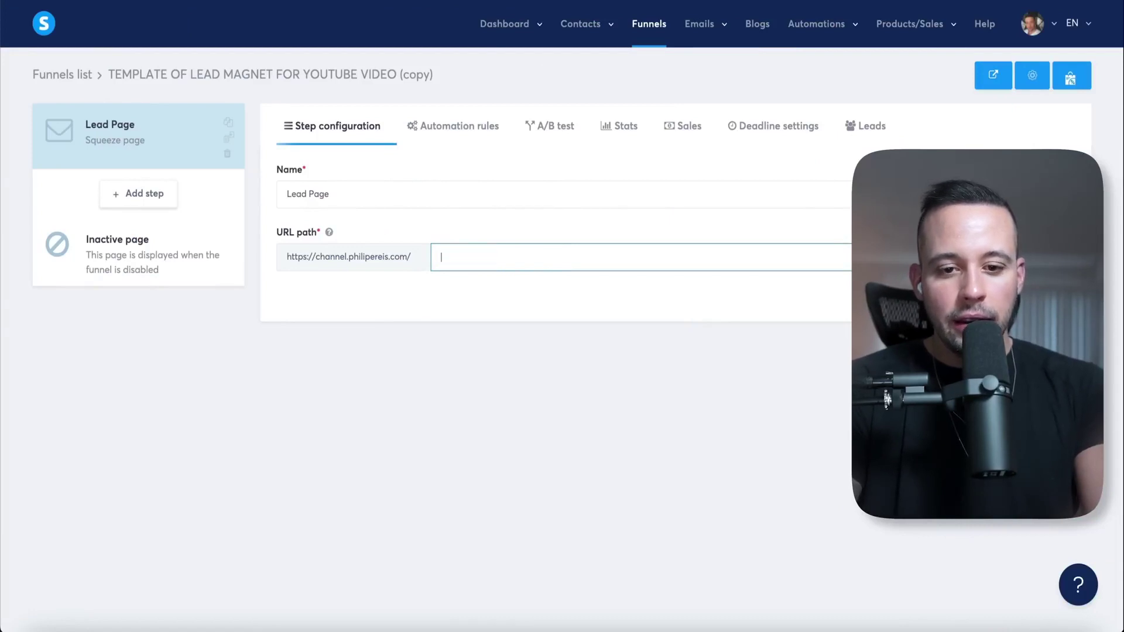
pyautogui.write('freebook')
pyautogui.moveTo(287, 256); pyautogui.dragTo(408, 256)
# View the live lead page, review its headline and lessons, and follow its FREE button to the Audible offer
pyautogui.click(1070, 77)
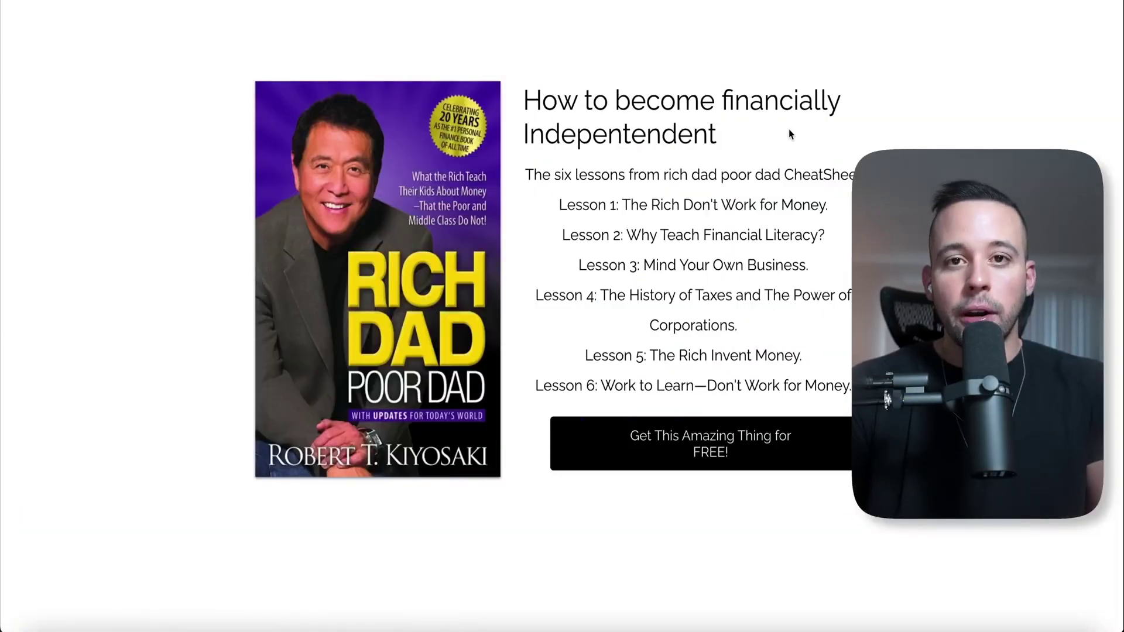
pyautogui.moveTo(524, 97); pyautogui.dragTo(725, 369)
pyautogui.click(742, 348)
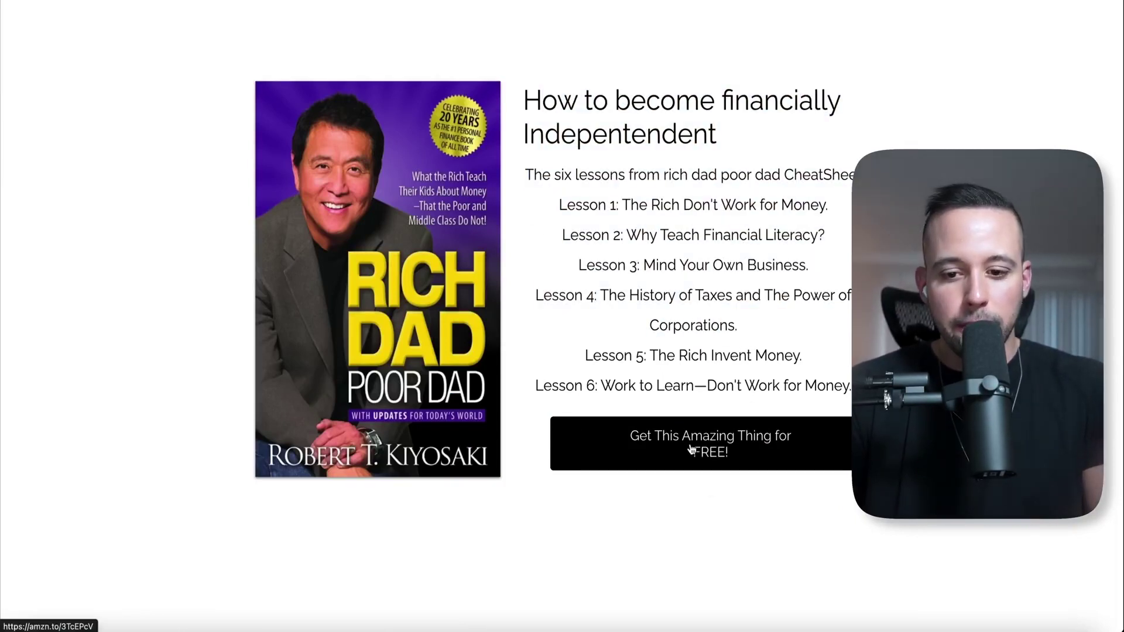
pyautogui.click(709, 452)
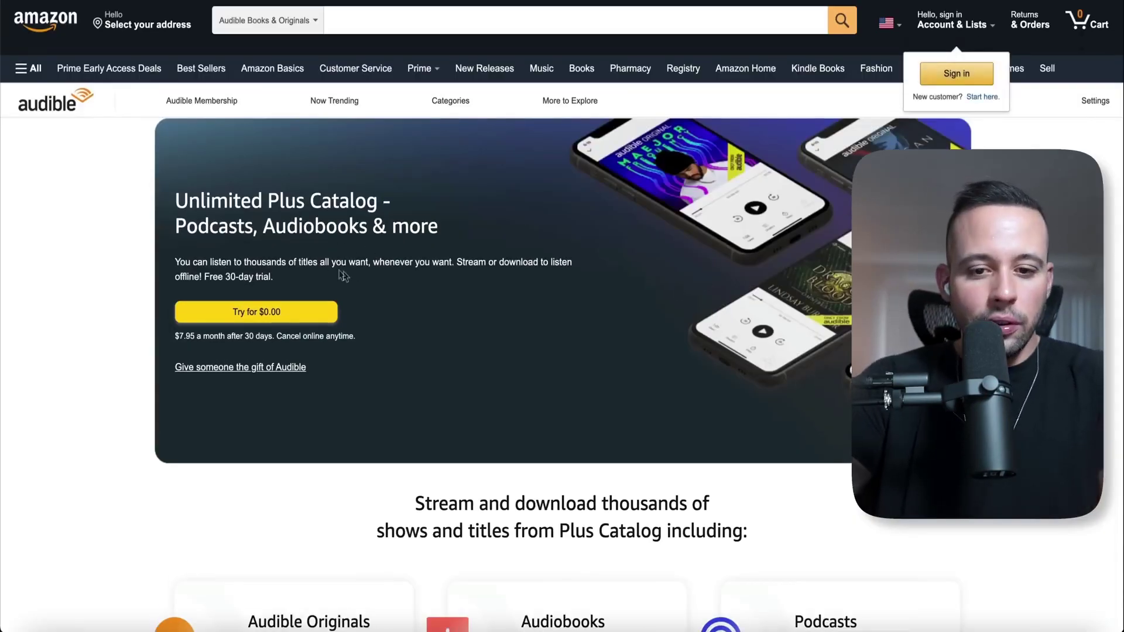
# Examine the Audible Plus landing page's free trial description, content categories, membership plans and popular titles
pyautogui.tripleClick(179, 271)
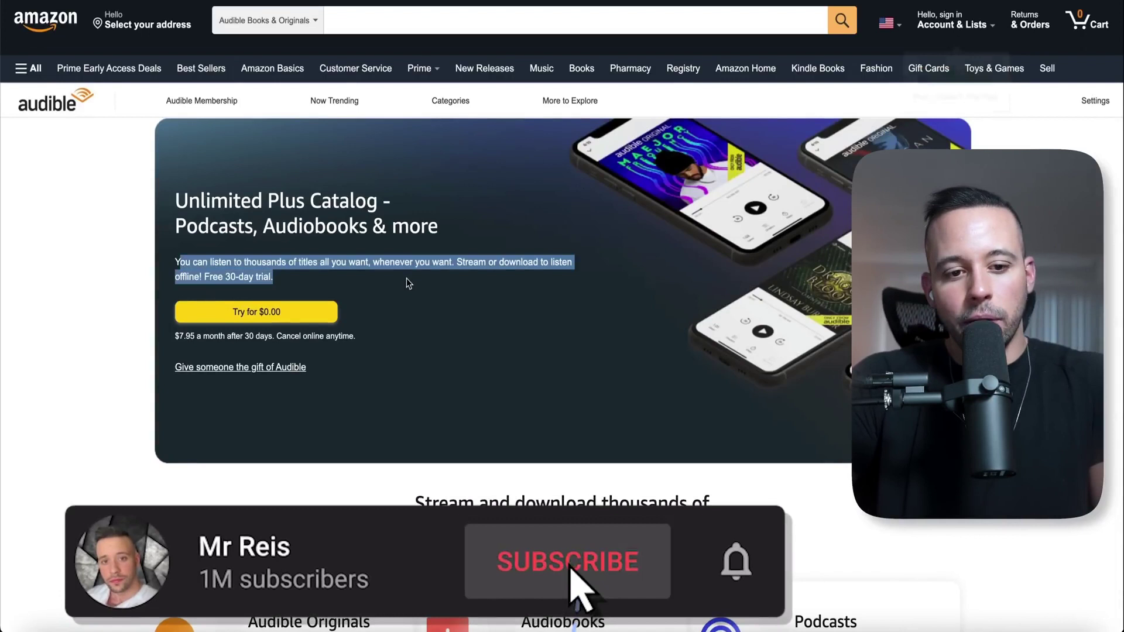
pyautogui.moveTo(176, 262); pyautogui.dragTo(498, 264)
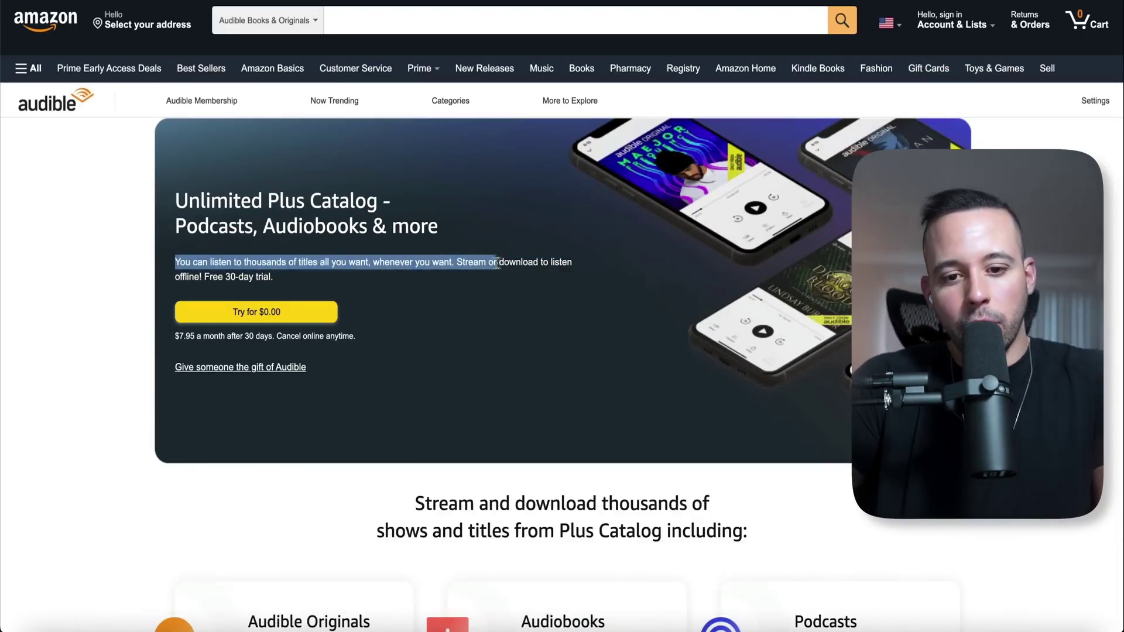
pyautogui.click(239, 290)
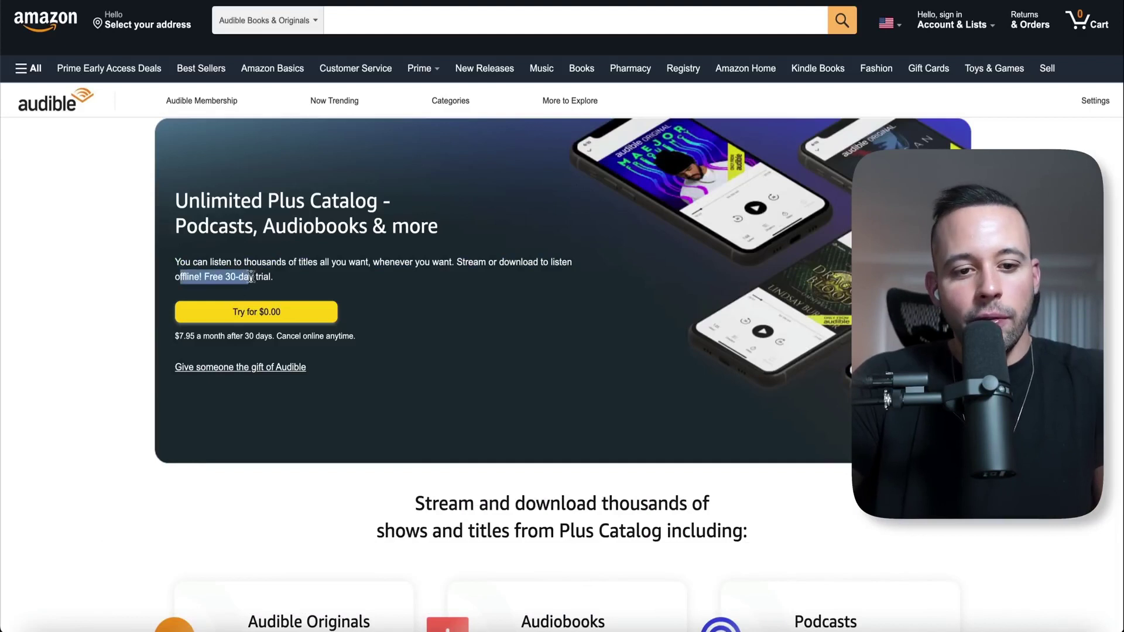
pyautogui.scroll(-3, 332, 306)
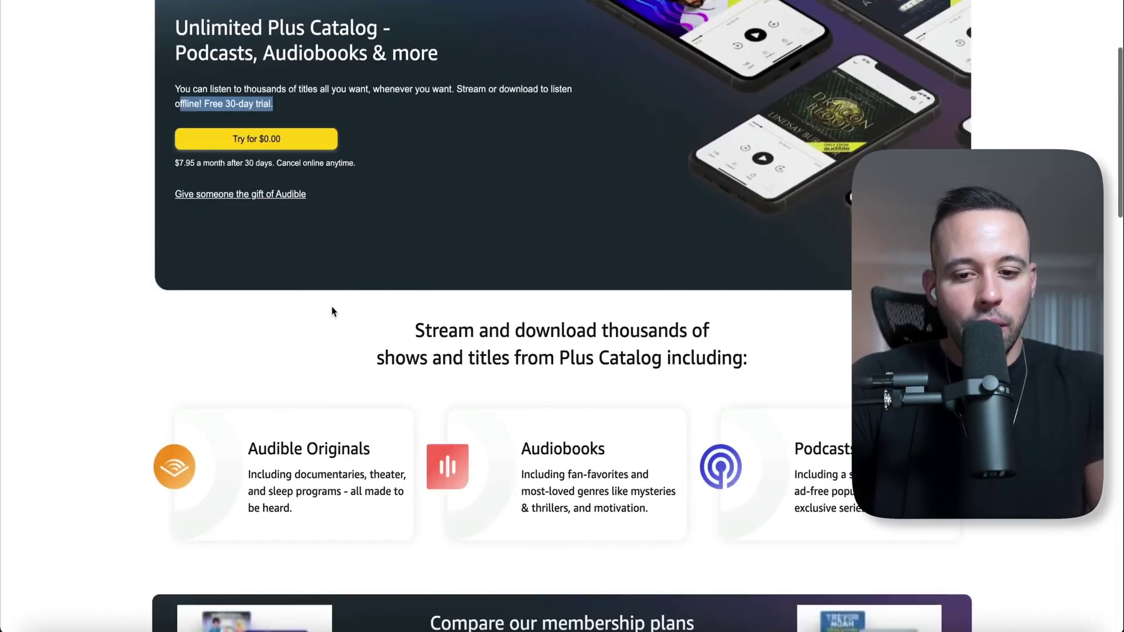
pyautogui.scroll(-2, 461, 295)
pyautogui.scroll(-5, 395, 342)
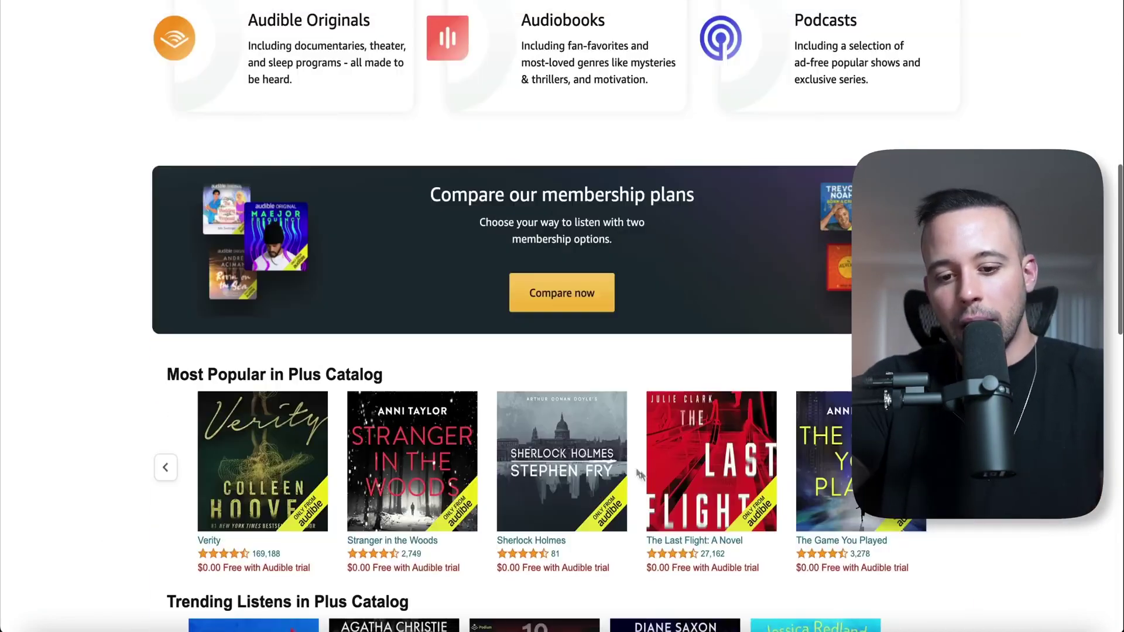
pyautogui.scroll(15, 650, 527)
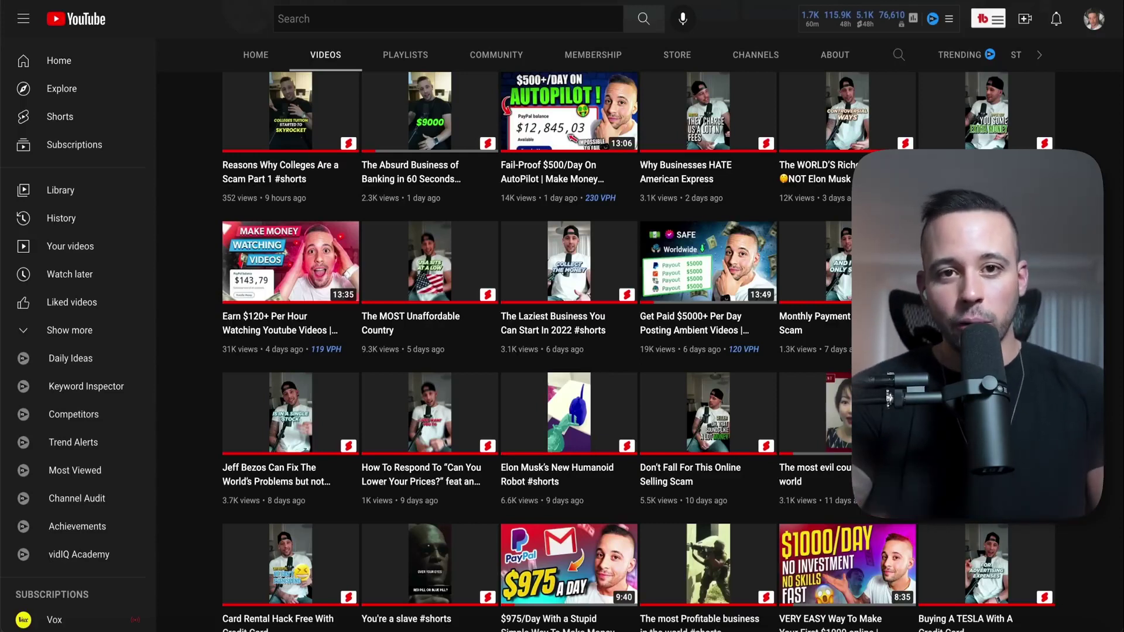
# Browse the uploaded videos on the YouTube channel's page
pyautogui.scroll(-10, 205, 227)
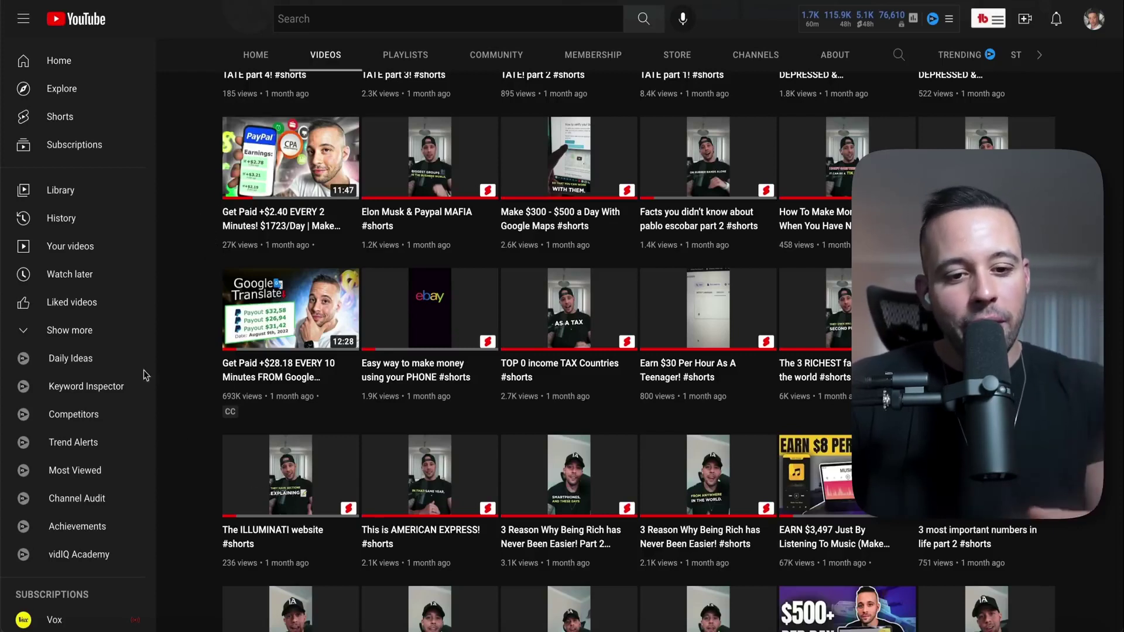